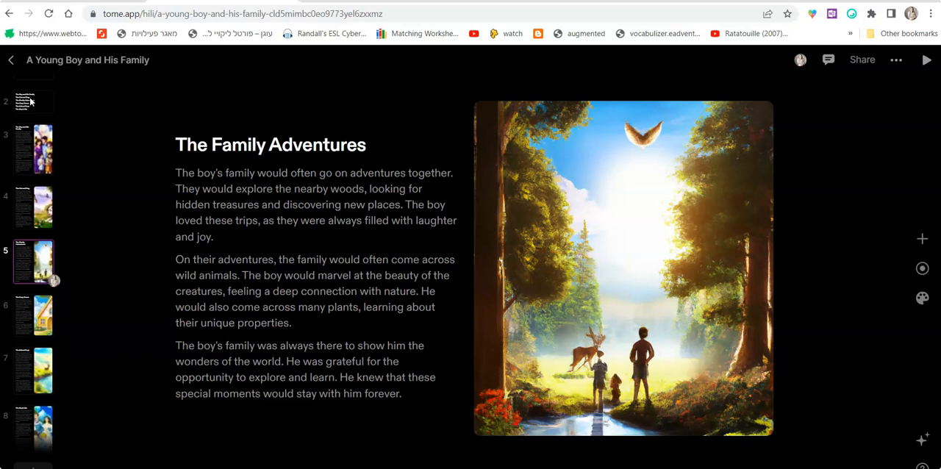
Look through the pages of the existing presentations "A Young Boy and His Family" and "The AI Teacher".
key(Up)
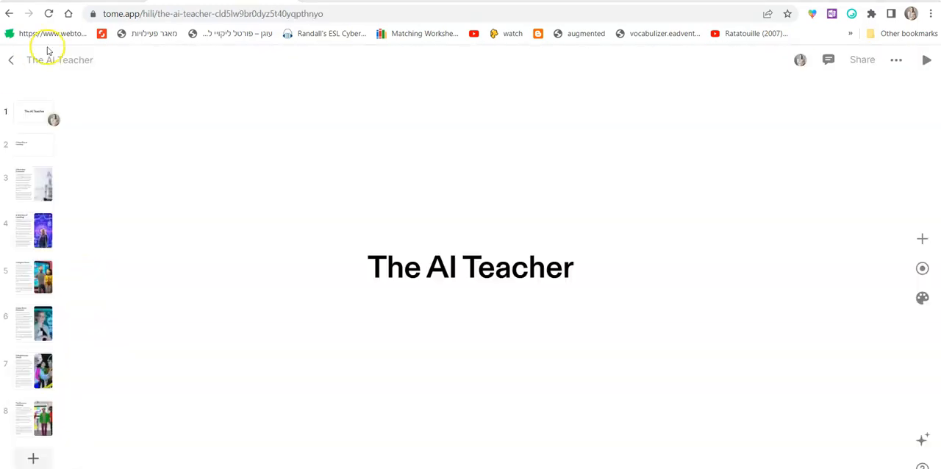
click(33, 116)
key(Down)
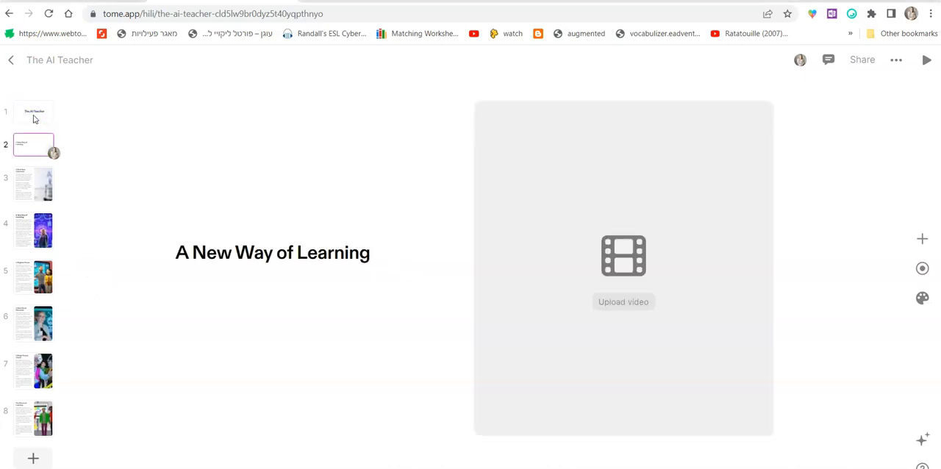
key(Down)
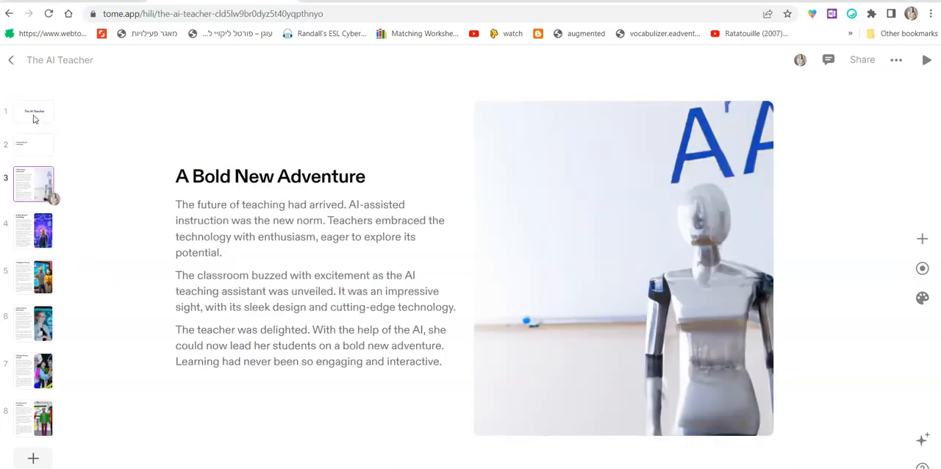
key(Down)
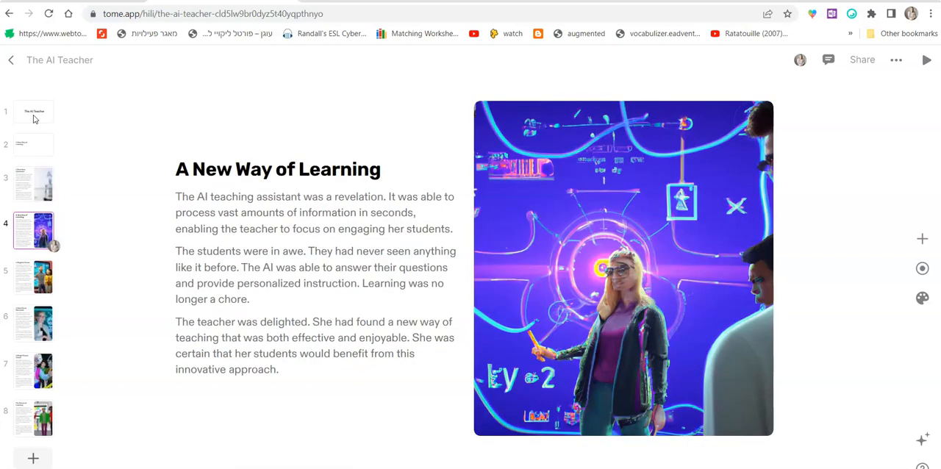
key(Down)
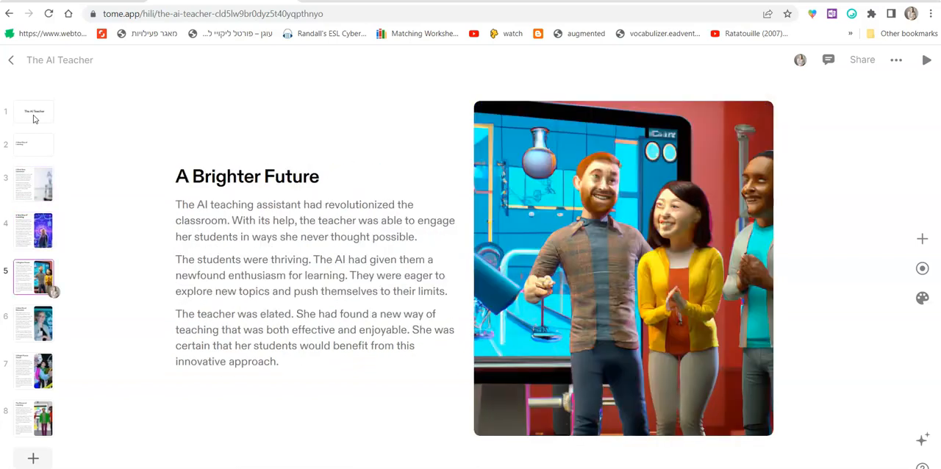
key(Down)
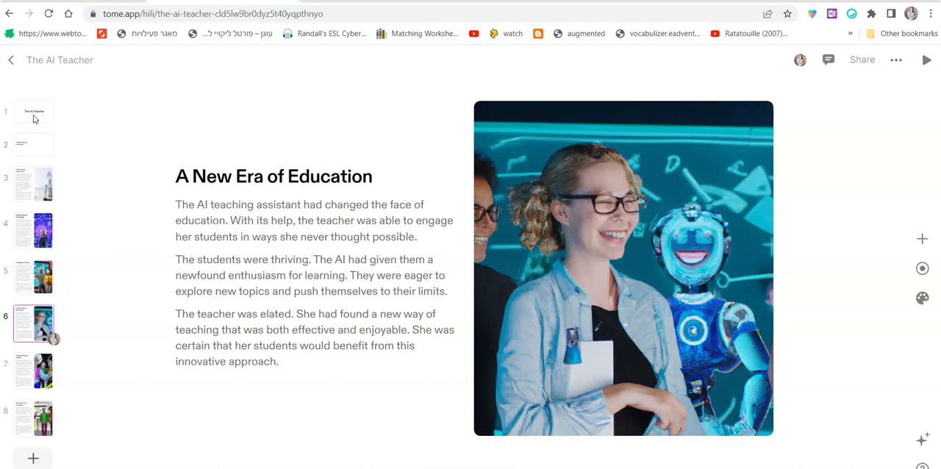
key(Down)
key(Down)
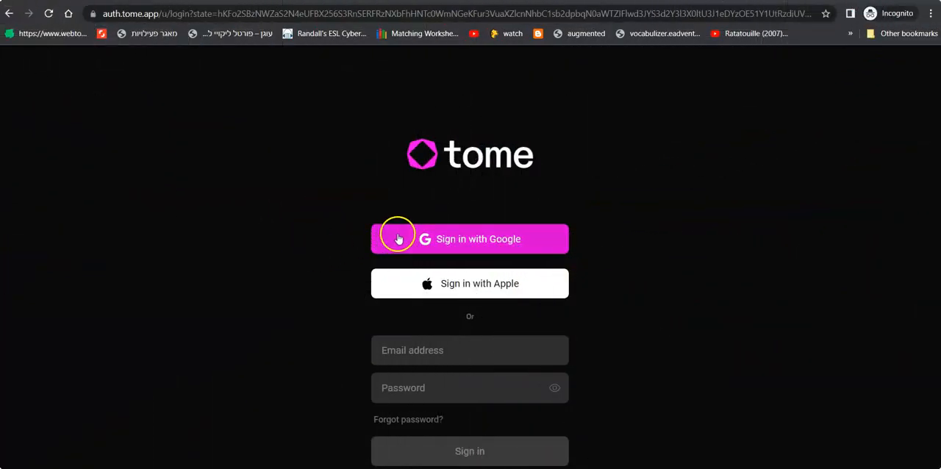
click(429, 240)
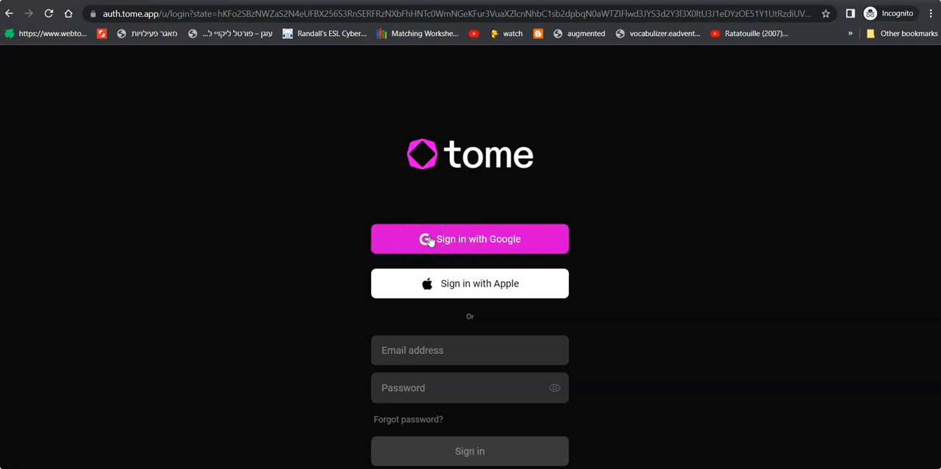
click(438, 378)
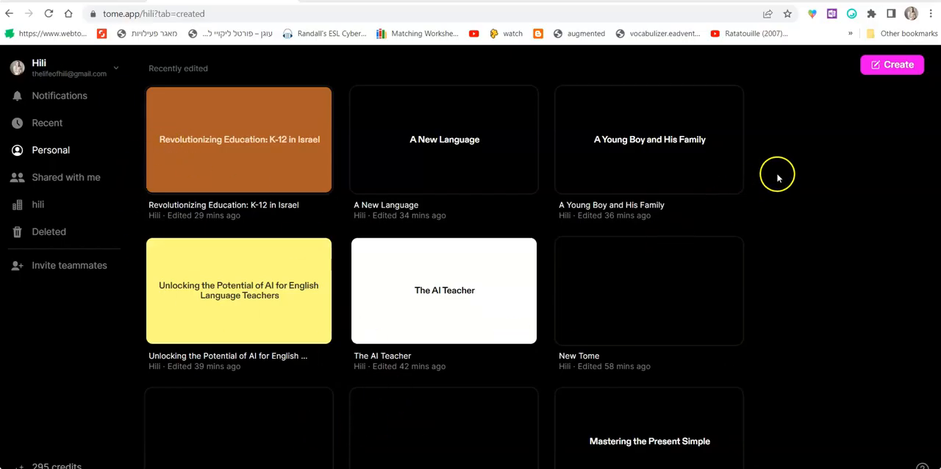
Create a new tome and generate an AI presentation about "interesting books in our history".
click(880, 76)
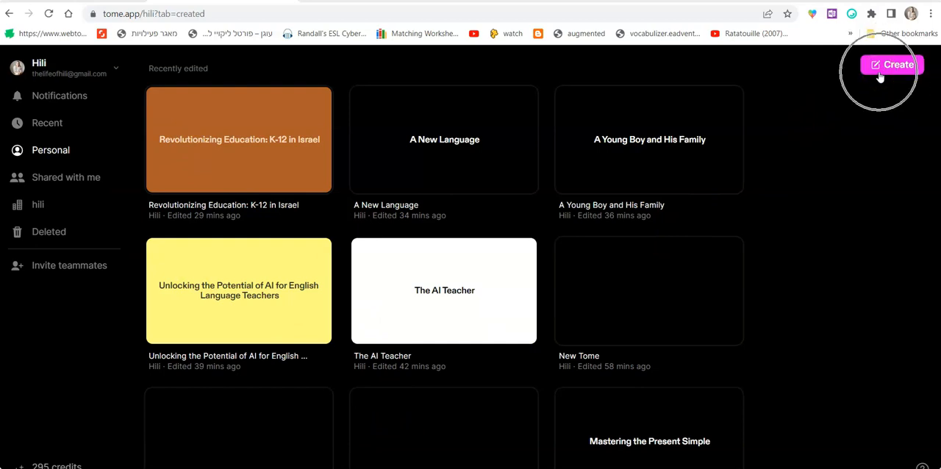
click(879, 74)
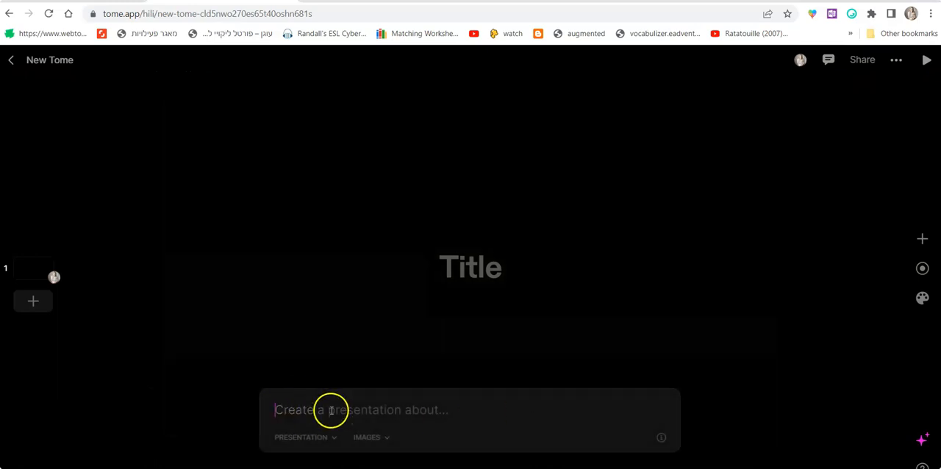
click(452, 411)
click(452, 412)
text(inte)
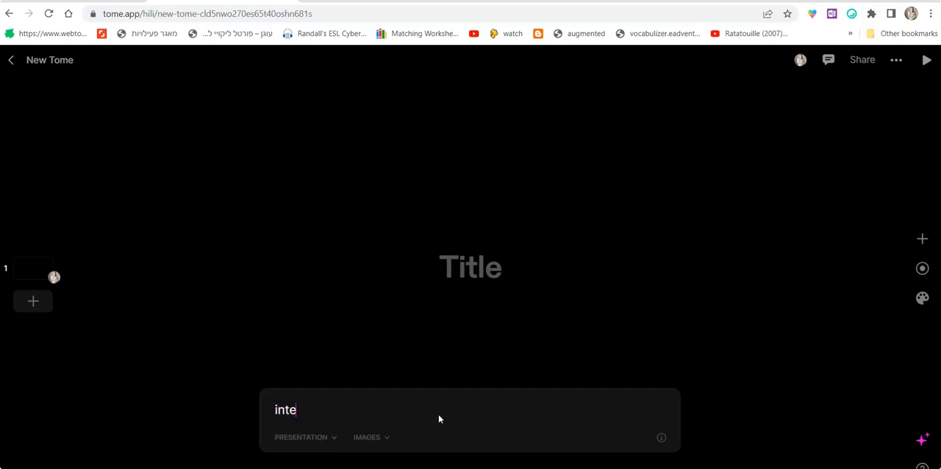
text(resting books)
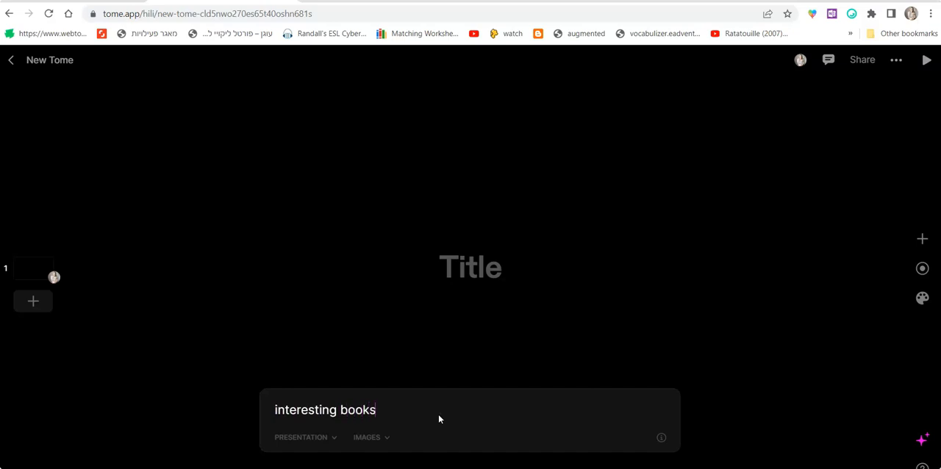
text( in our history)
key(Return)
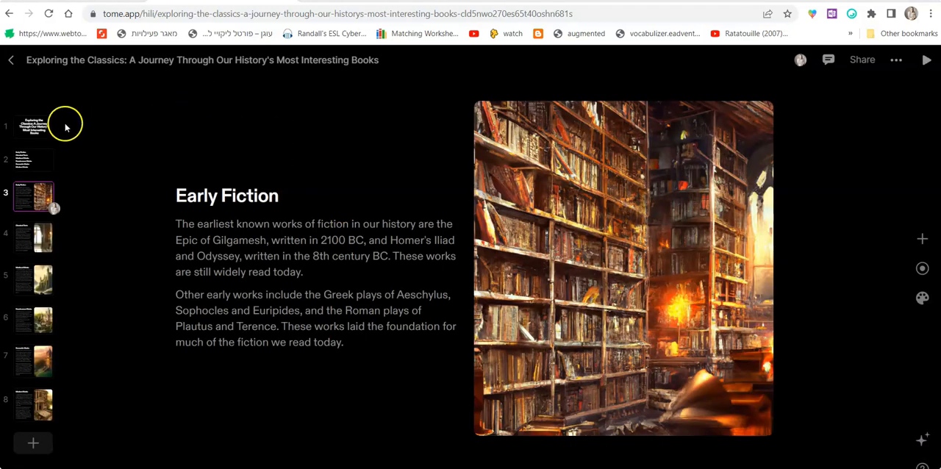
Review the generated presentation's pages from the title through Modern Works, and return to the title page.
click(47, 127)
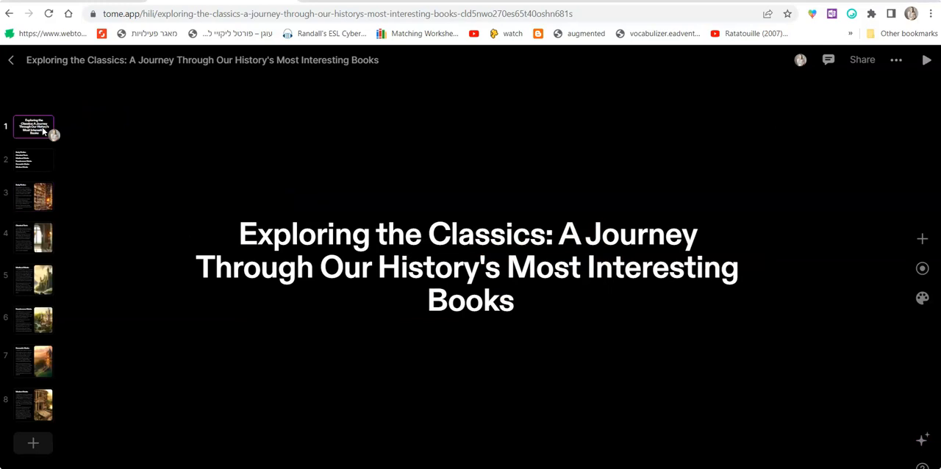
key(Down)
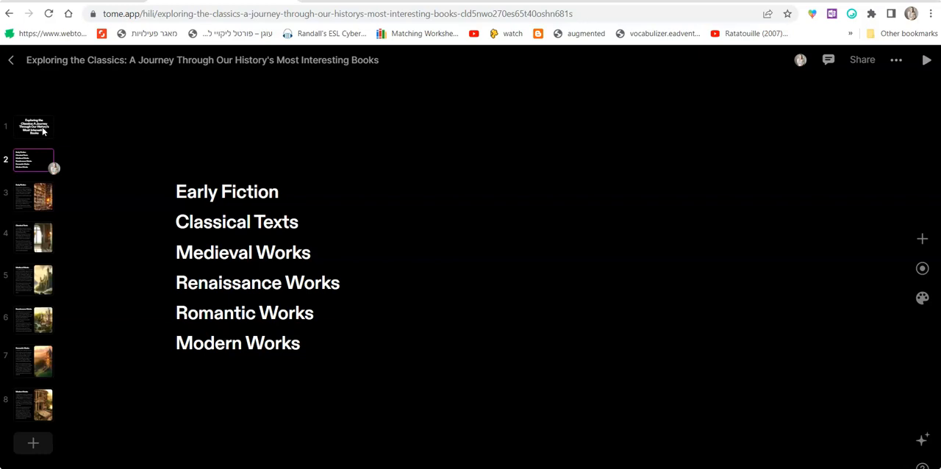
key(Down)
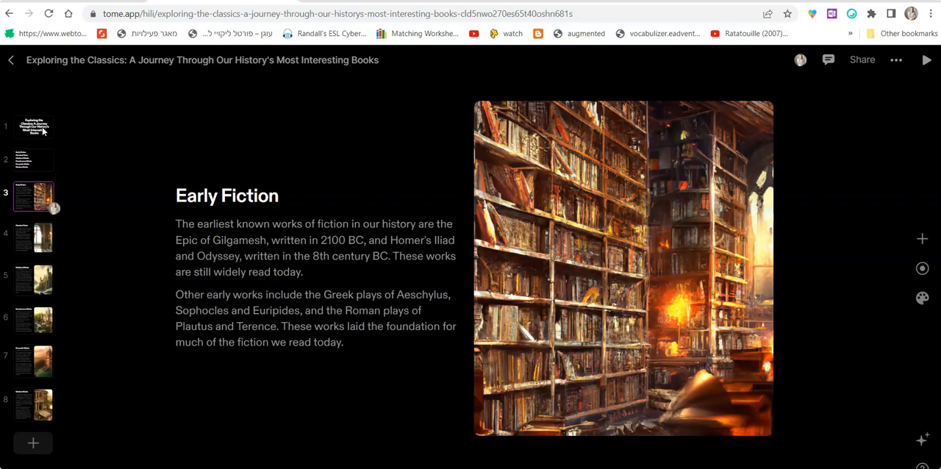
key(Down)
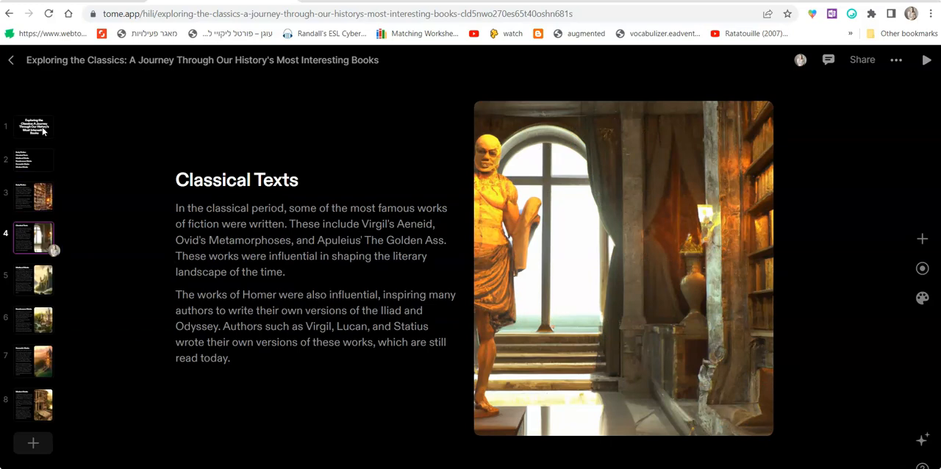
key(Down)
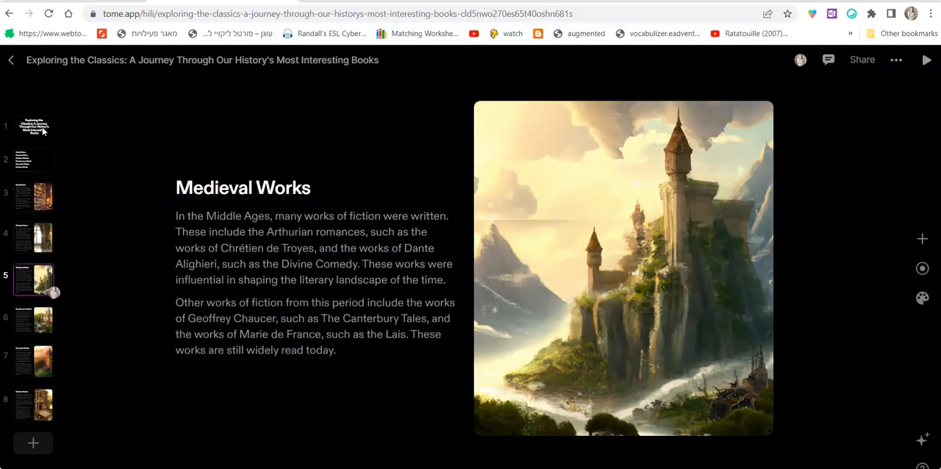
key(Down)
key(Down)
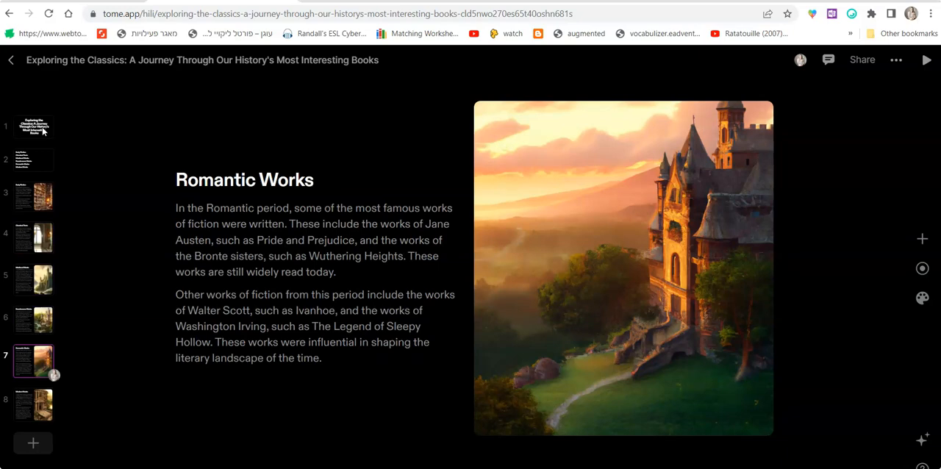
key(Down)
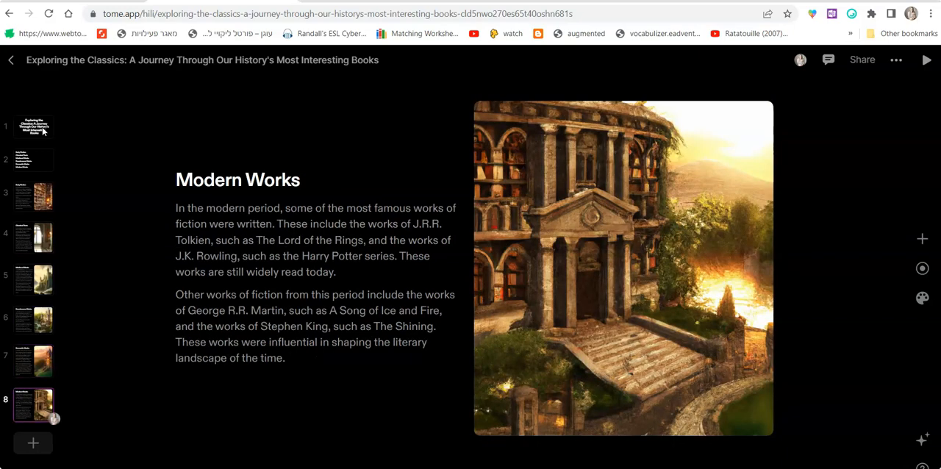
key(Up)
key(Up)
key(Up)
key(Up)
key(Up)
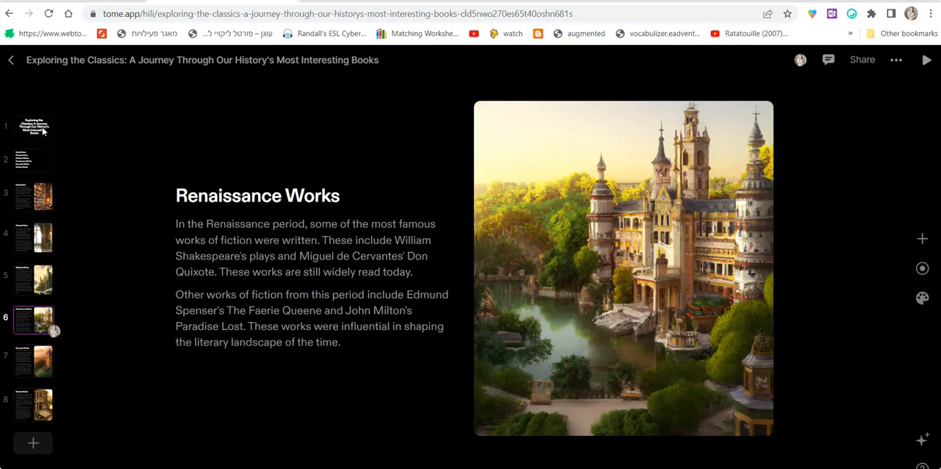
key(Up)
key(Up)
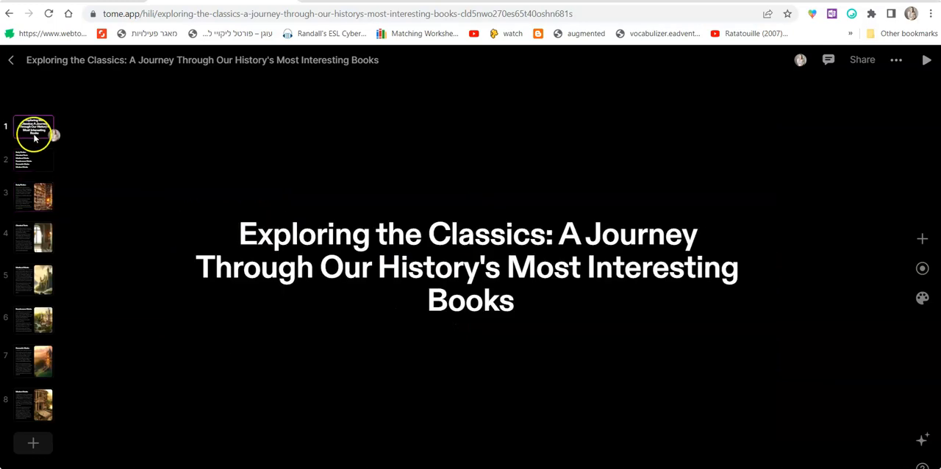
Inspect the text block and bookshelf image on the Early Fiction page, including the image's adjustment options, without altering the image.
click(34, 200)
click(315, 274)
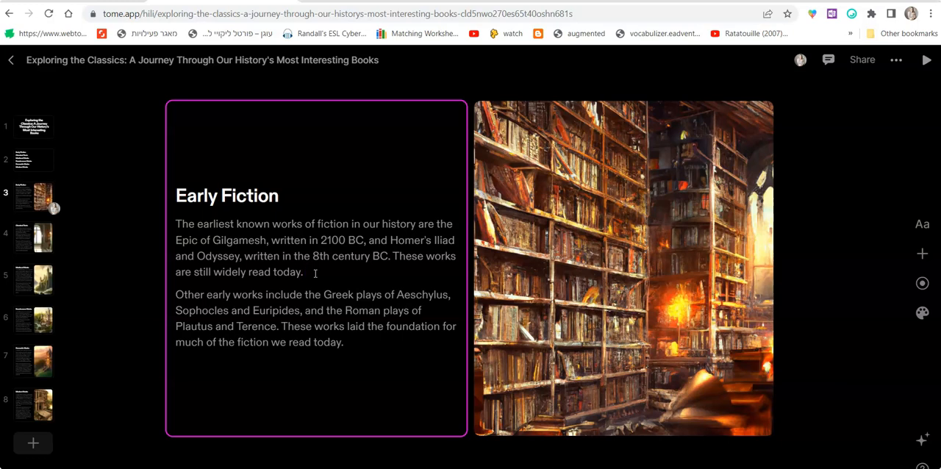
click(714, 196)
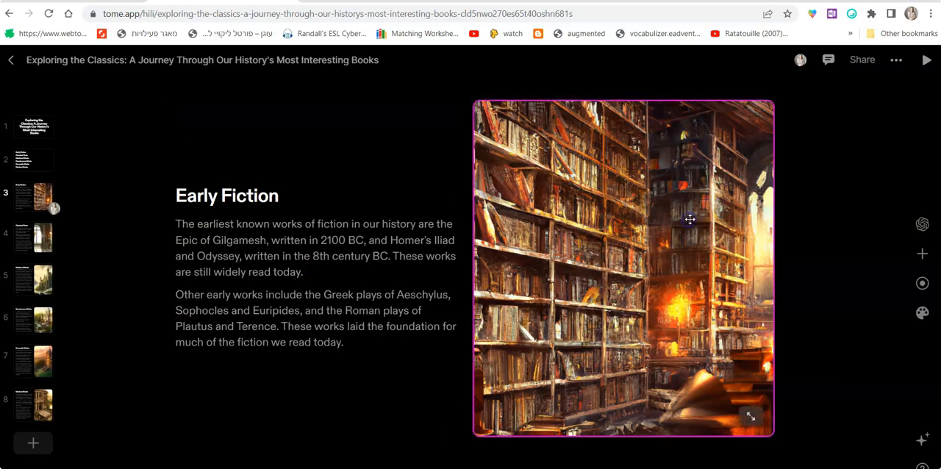
double_click(689, 219)
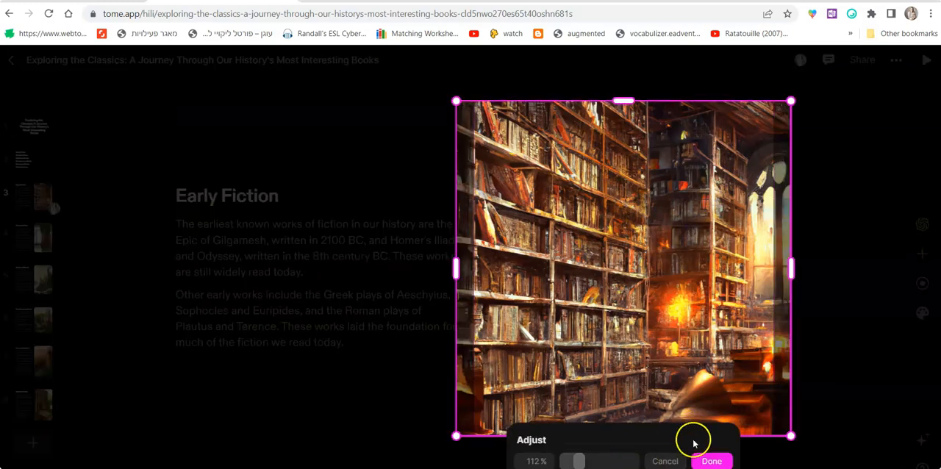
click(710, 461)
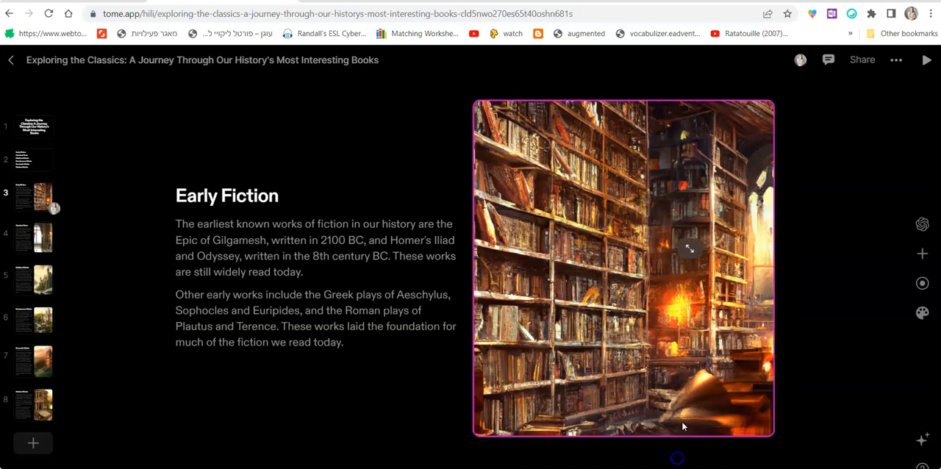
Generate DALL·E alternatives for the Early Fiction image with the prompt "a library", and close the DALL·E settings without applying one.
click(923, 227)
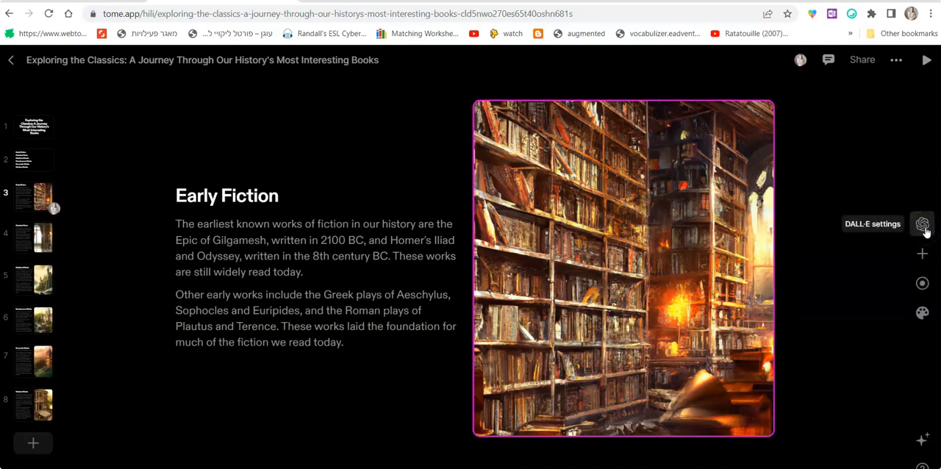
click(924, 230)
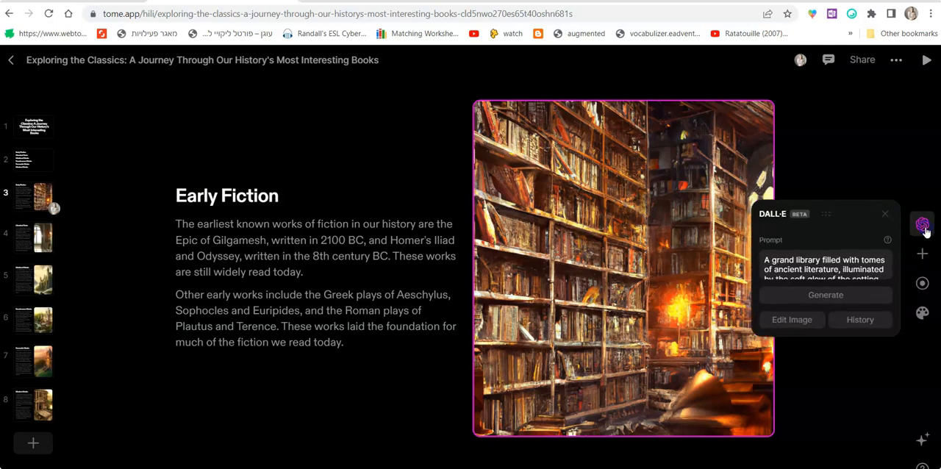
scroll(861, 273, down, 2)
scroll(806, 264, up, 2)
scroll(830, 265, up, 1)
click(856, 264)
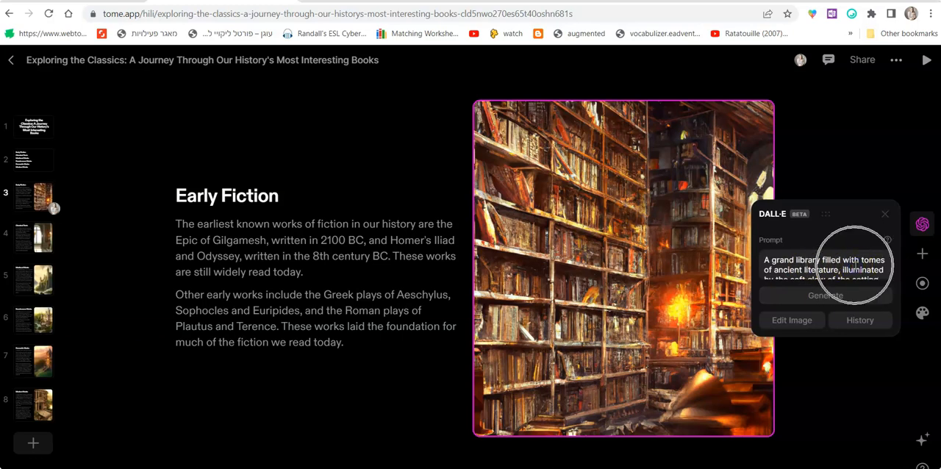
triple_click(855, 261)
text(a library)
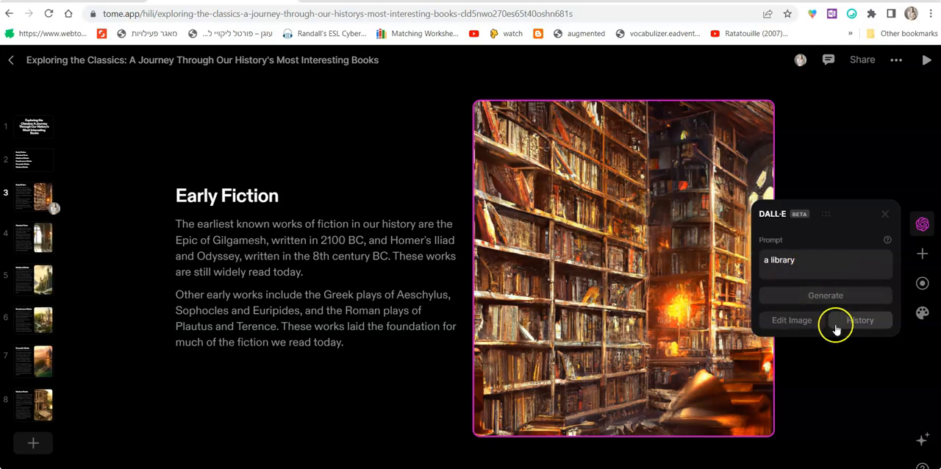
click(849, 296)
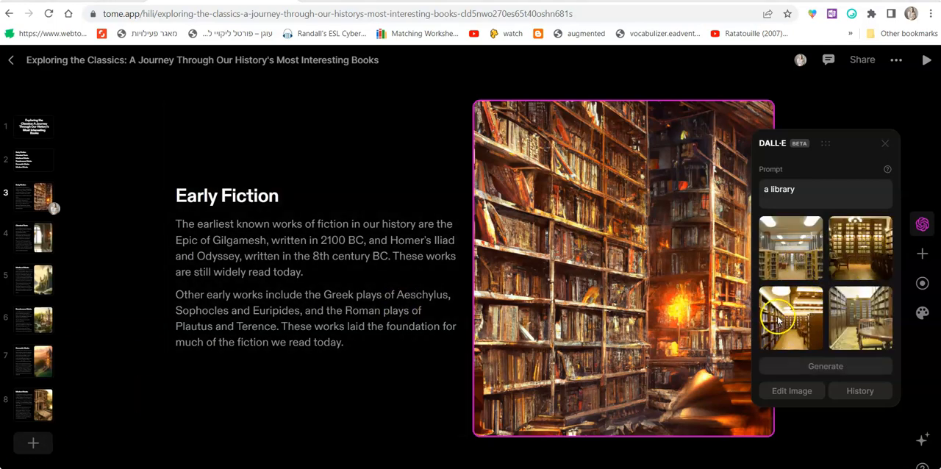
click(887, 146)
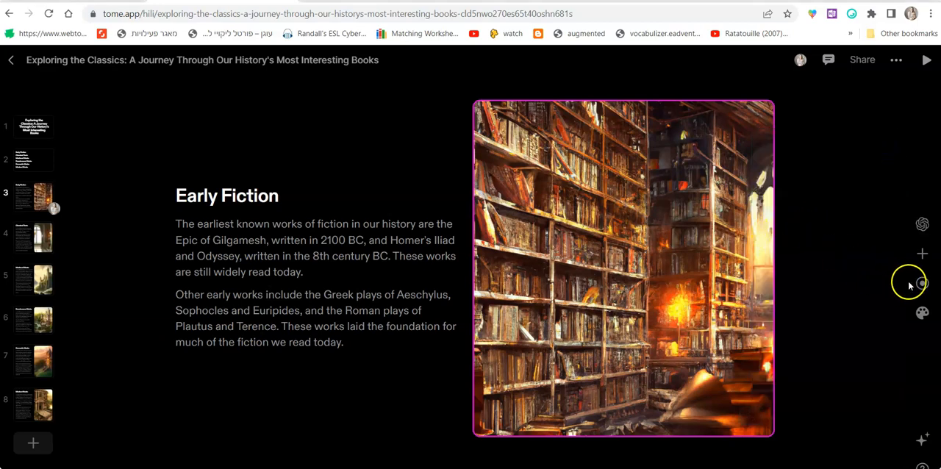
Apply the Moss theme to the whole tome.
click(925, 311)
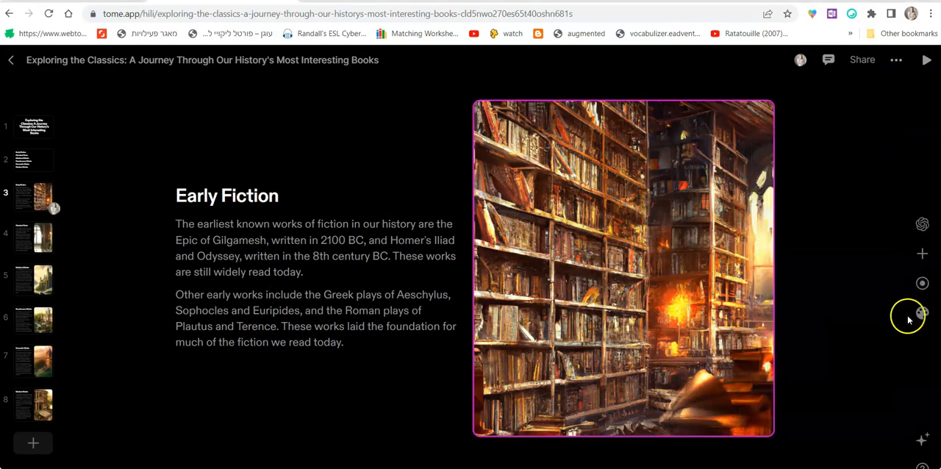
click(926, 318)
click(926, 318)
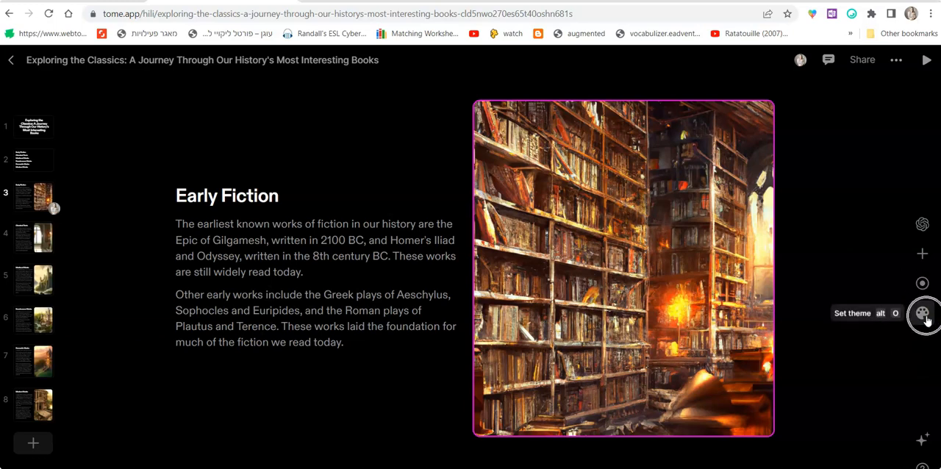
click(843, 220)
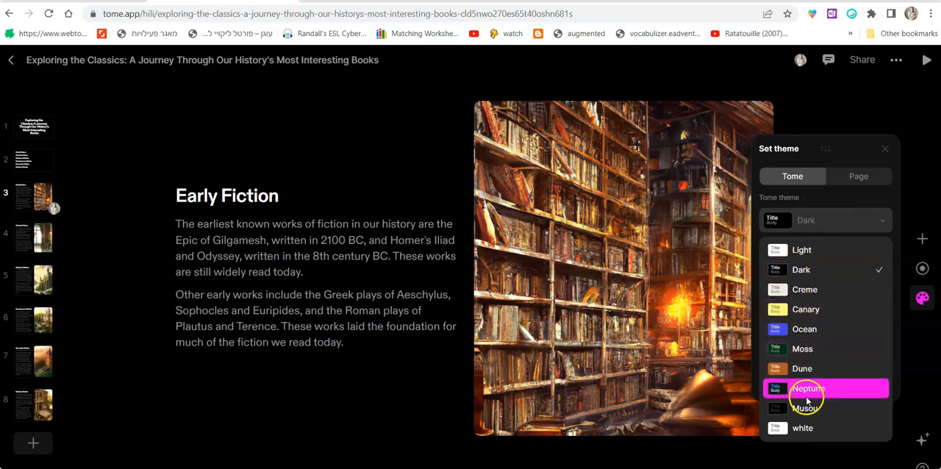
click(830, 347)
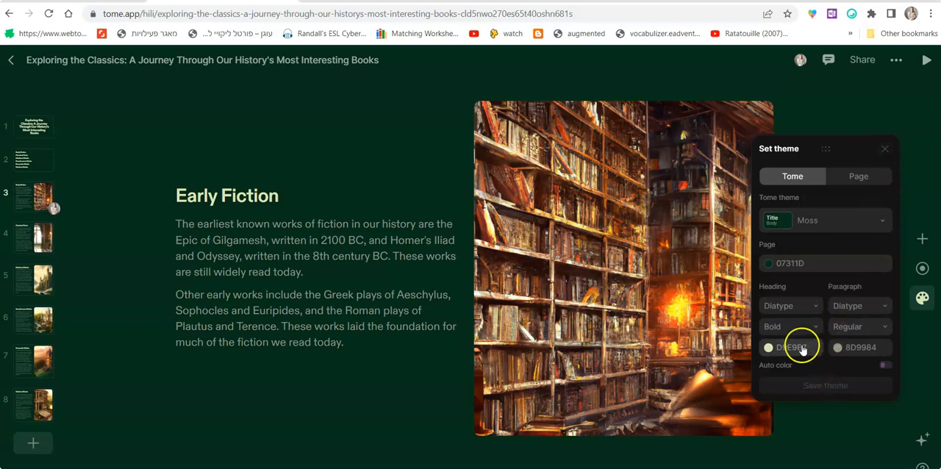
Set the tome theme's heading font to Syne.
click(807, 308)
scroll(807, 380, down, 5)
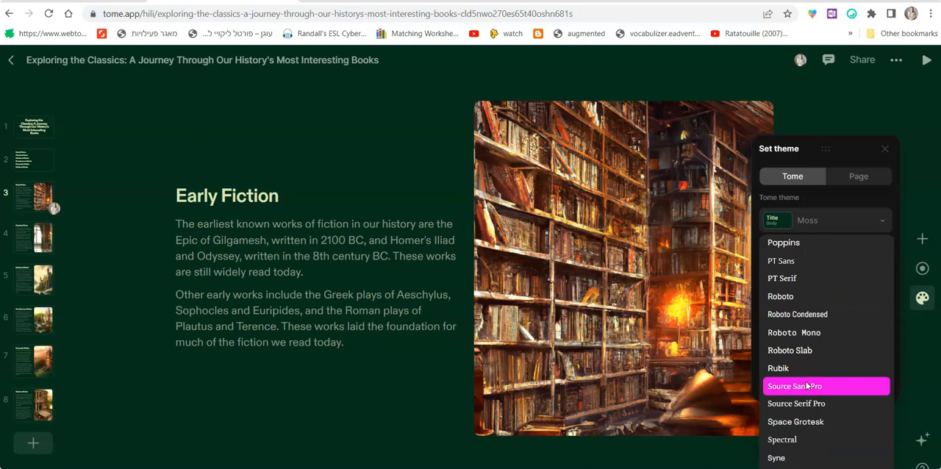
click(792, 456)
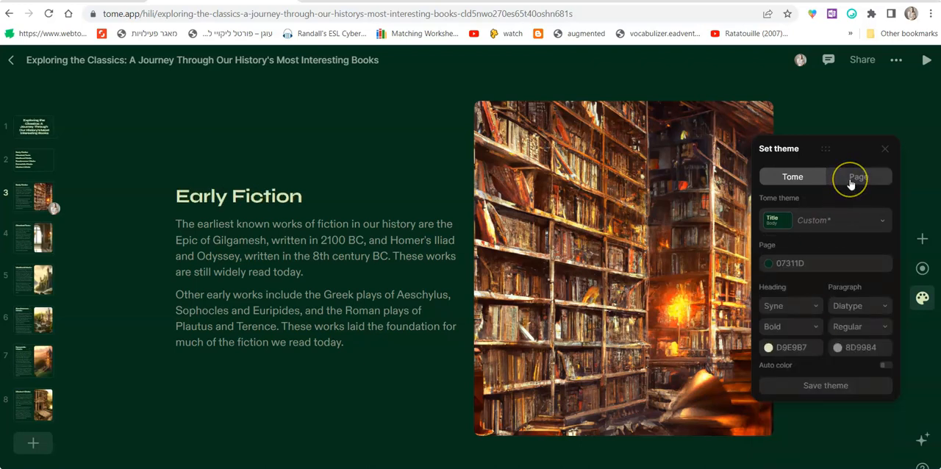
Set the tome theme's paragraph font to Rubik and its paragraph colour to the bright green 86CD51.
click(865, 312)
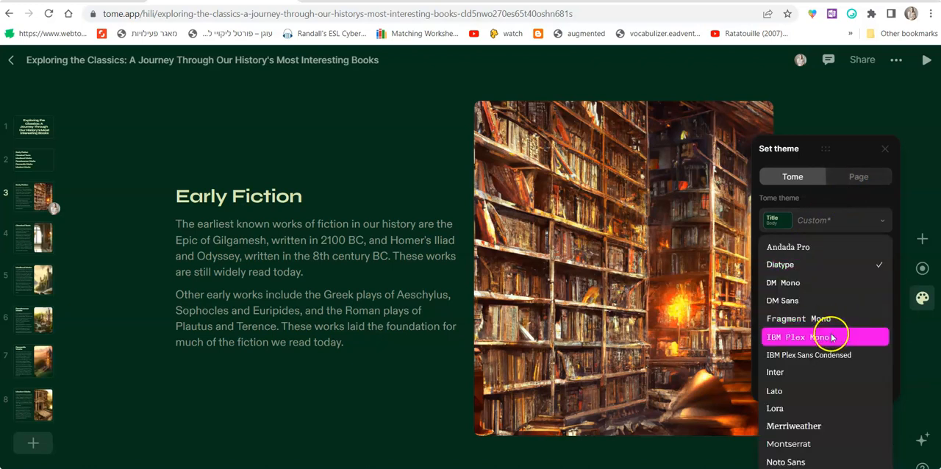
scroll(804, 355, down, 3)
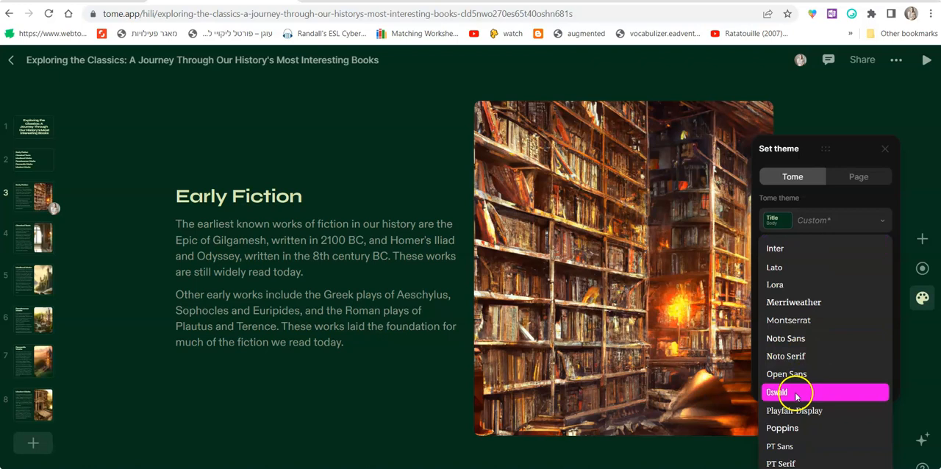
scroll(794, 430, down, 3)
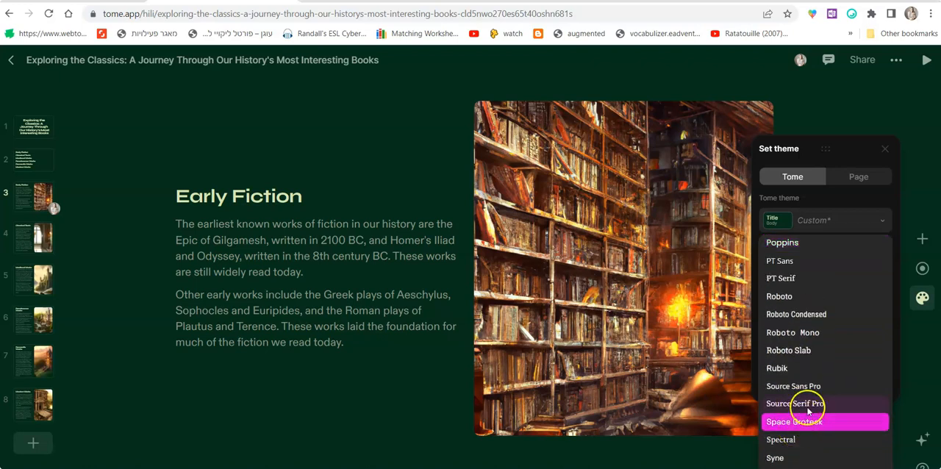
click(826, 369)
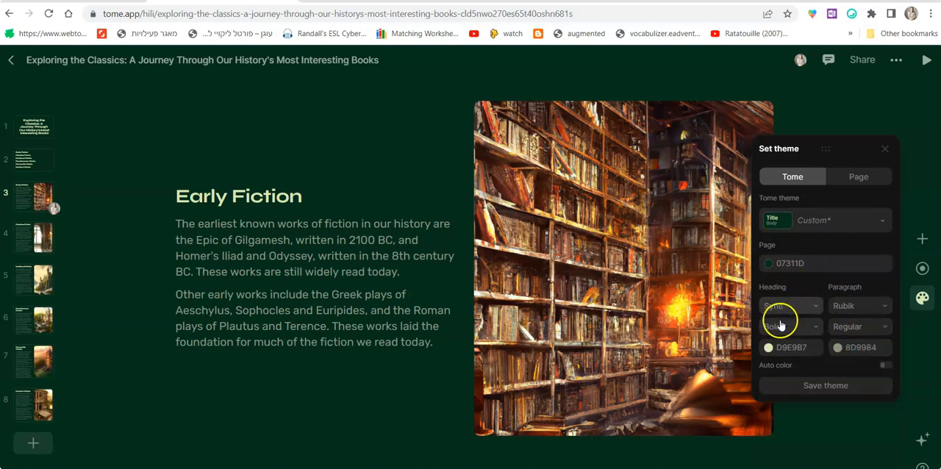
click(853, 348)
drag(710, 188, 686, 159)
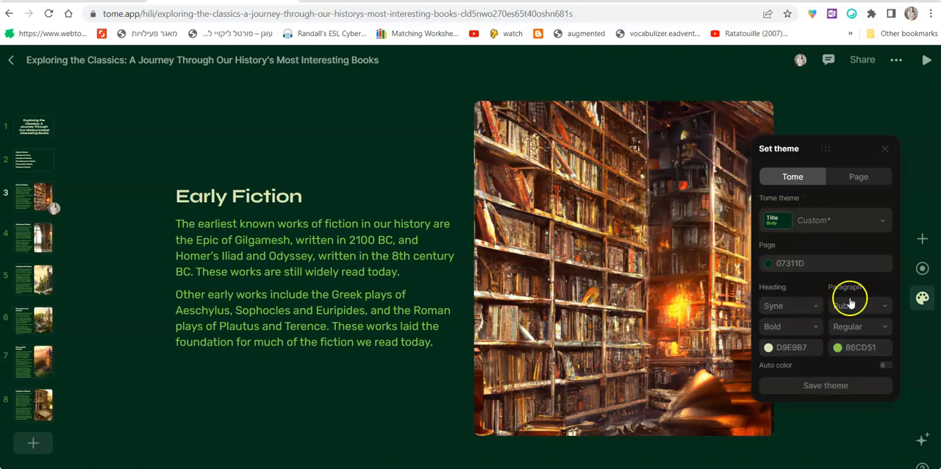
Check the page-level theme settings, save the customized tome theme as "green", and close the theme settings.
click(873, 177)
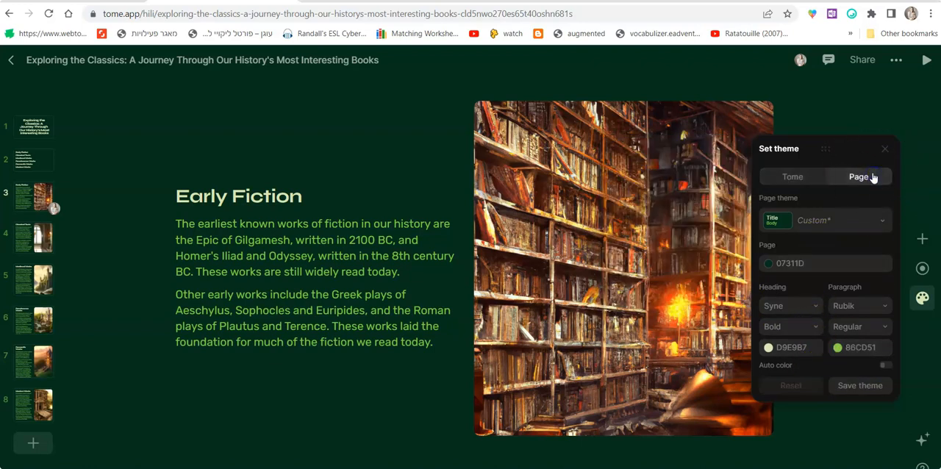
click(804, 180)
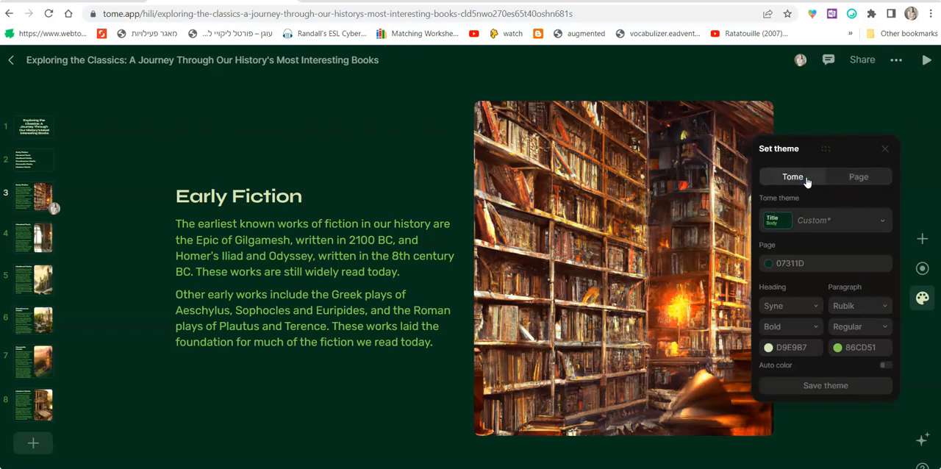
click(818, 394)
text(green)
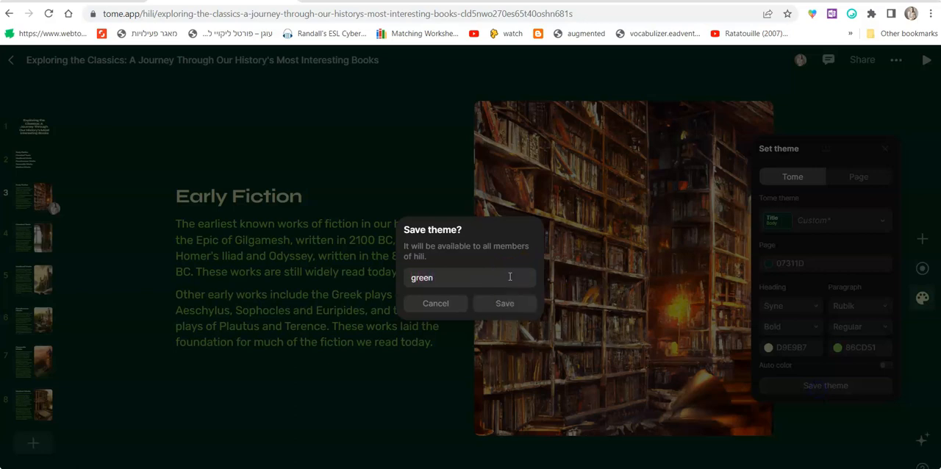
click(510, 303)
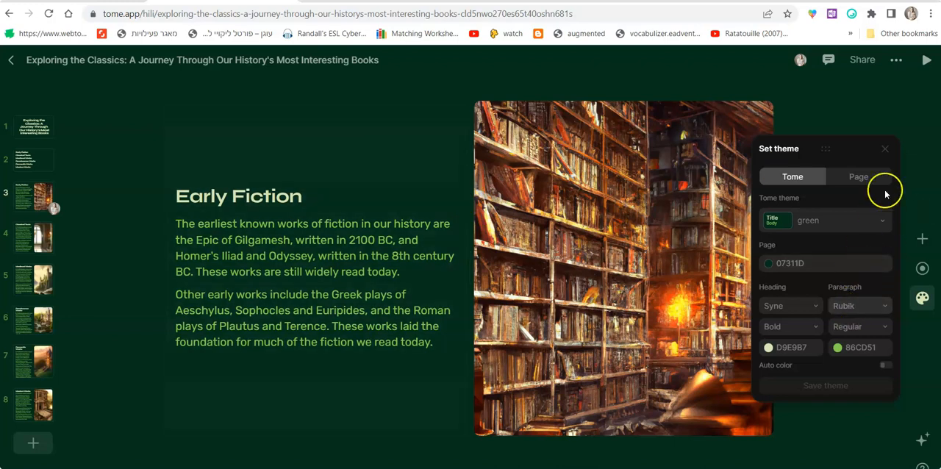
click(887, 150)
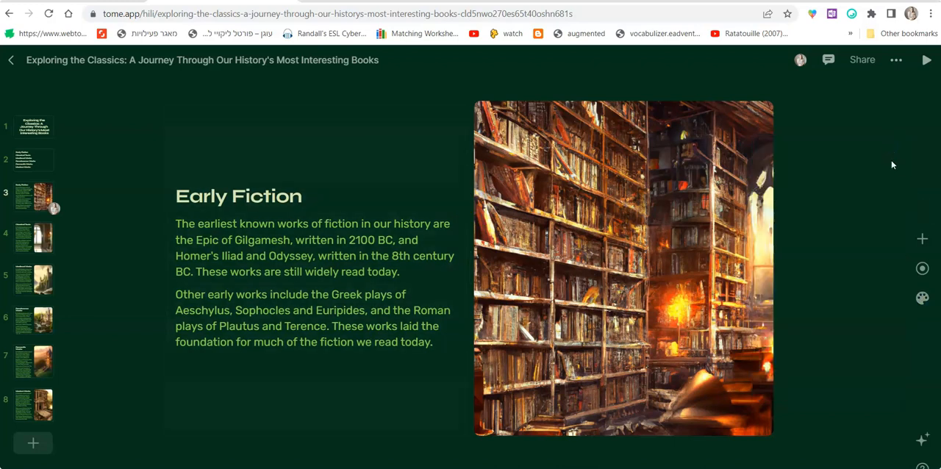
Look at the AI Create prompt for adding a page, and dismiss it without entering a topic.
click(923, 440)
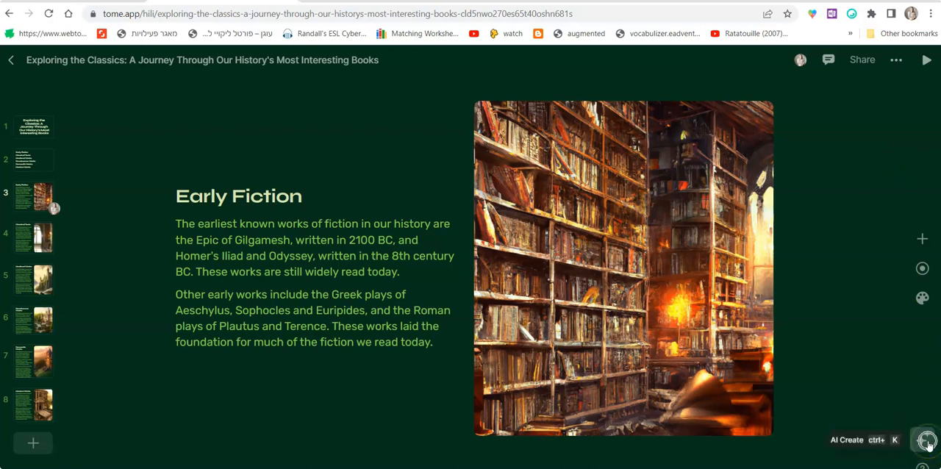
click(344, 435)
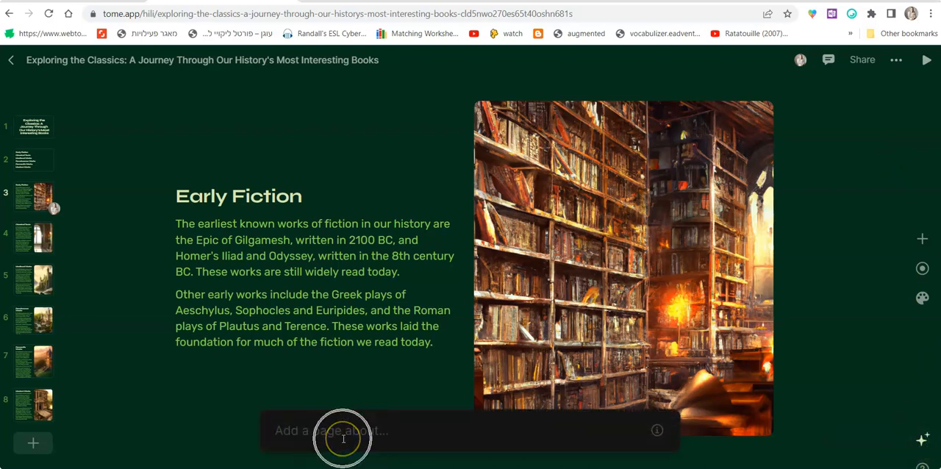
click(794, 327)
click(799, 343)
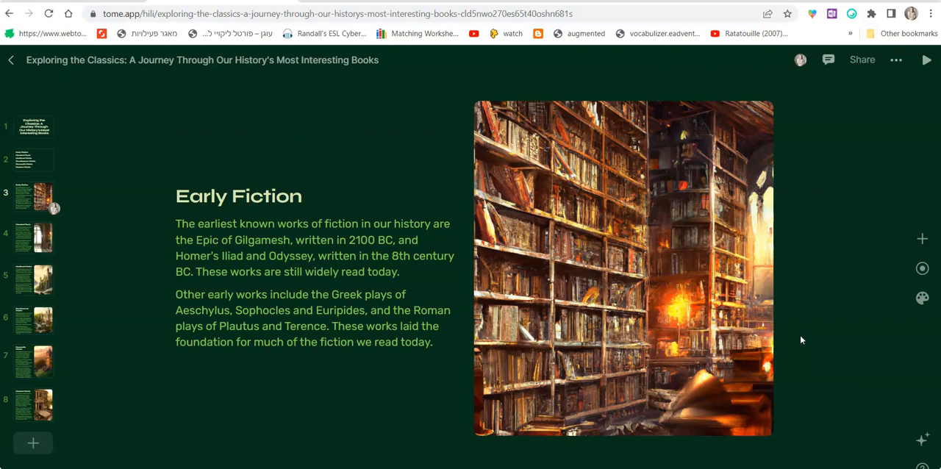
Record a narration on the Early Fiction page with DroidCam Source 3 and the system microphone, and close the recorder.
click(922, 270)
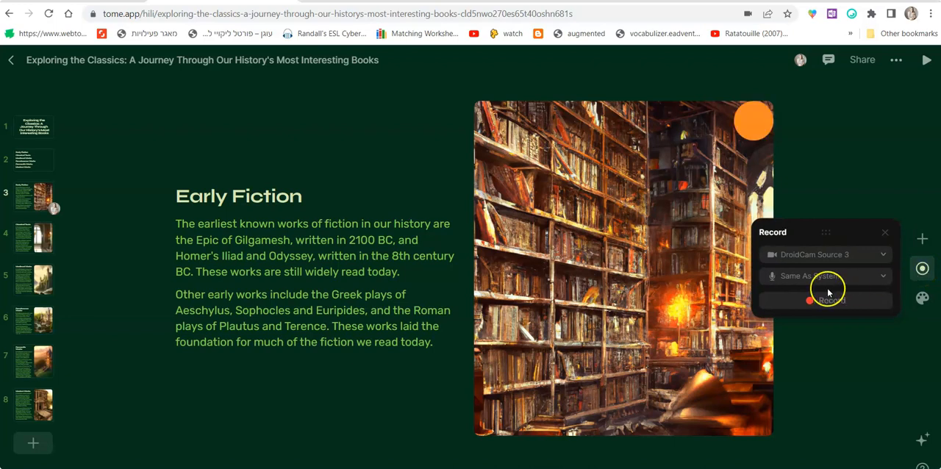
click(831, 299)
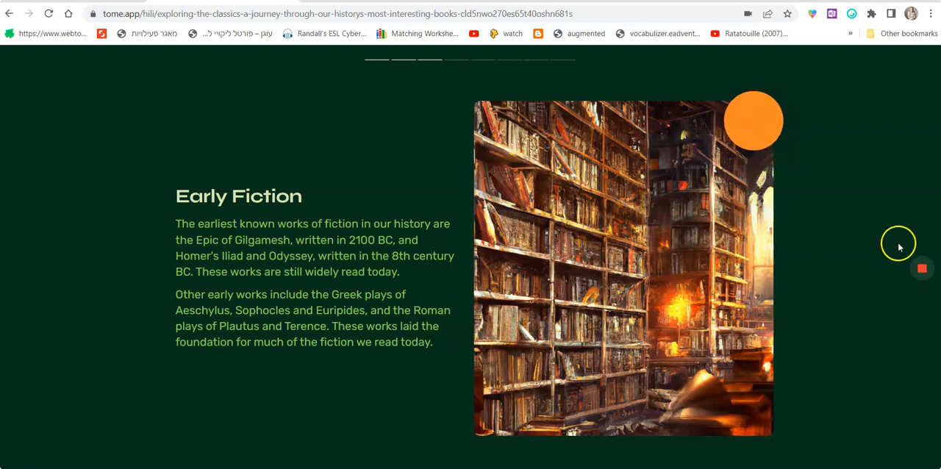
click(924, 272)
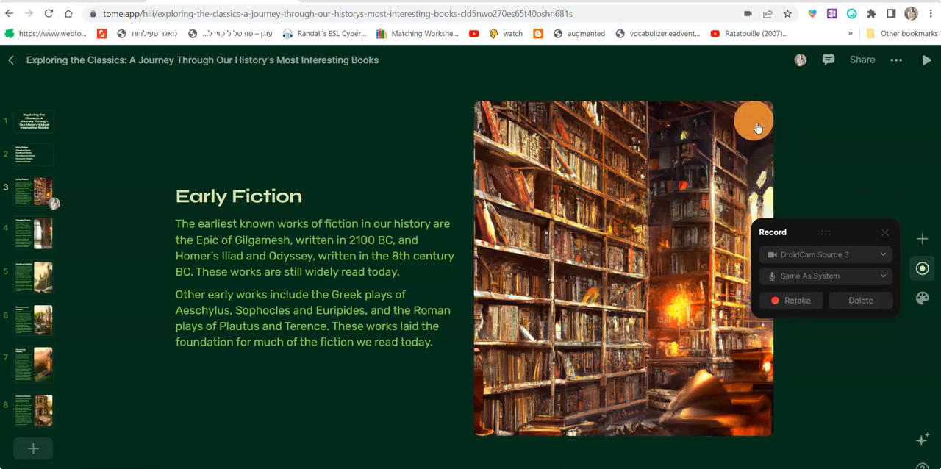
click(884, 234)
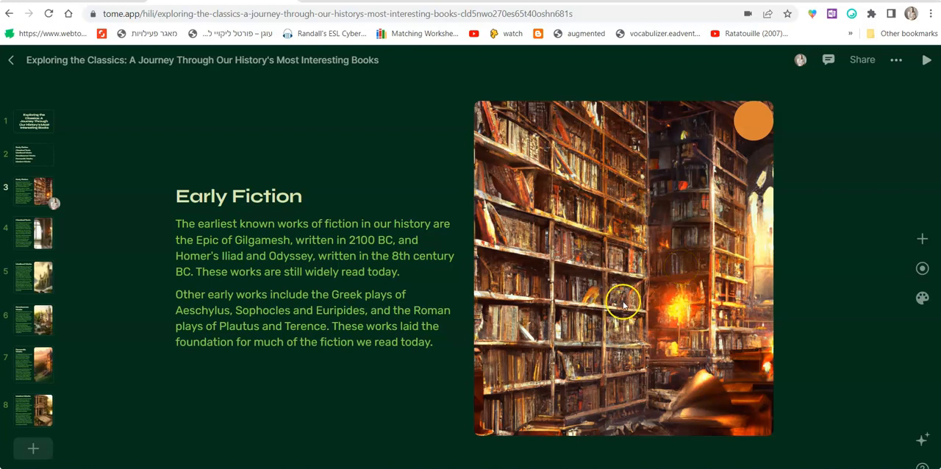
Look at the comments area for the Early Fiction page, and close it without leaving a comment.
click(827, 67)
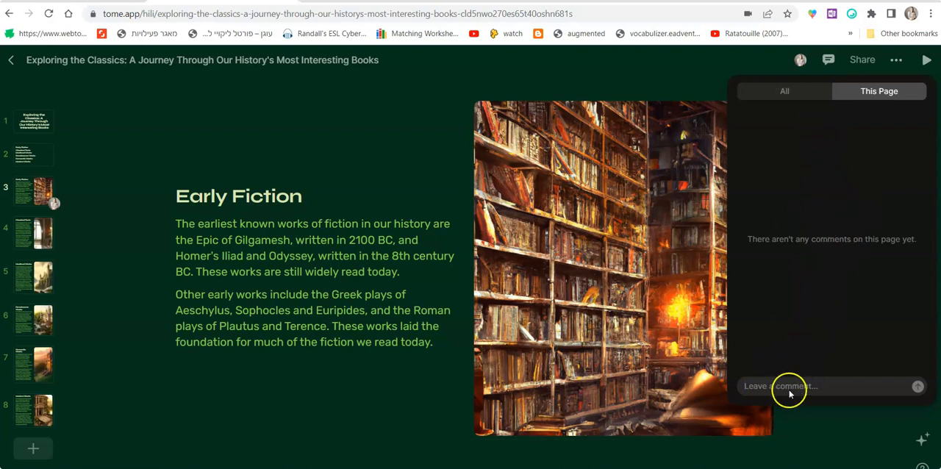
click(755, 95)
click(694, 89)
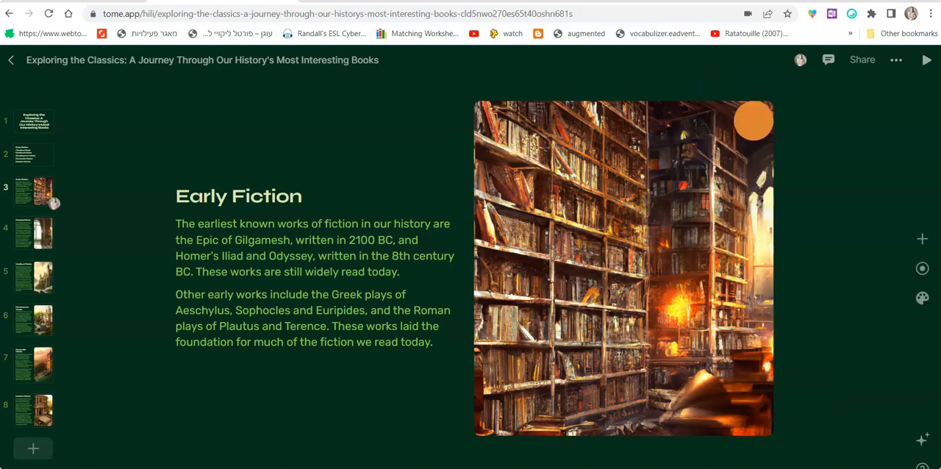
Play the presentation from Early Fiction through Modern Works, and return to the editor.
click(927, 60)
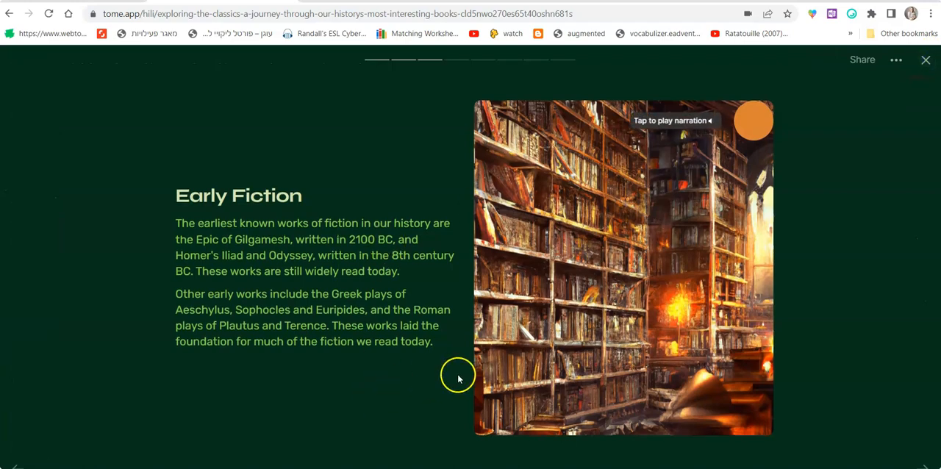
click(637, 239)
click(732, 273)
click(831, 288)
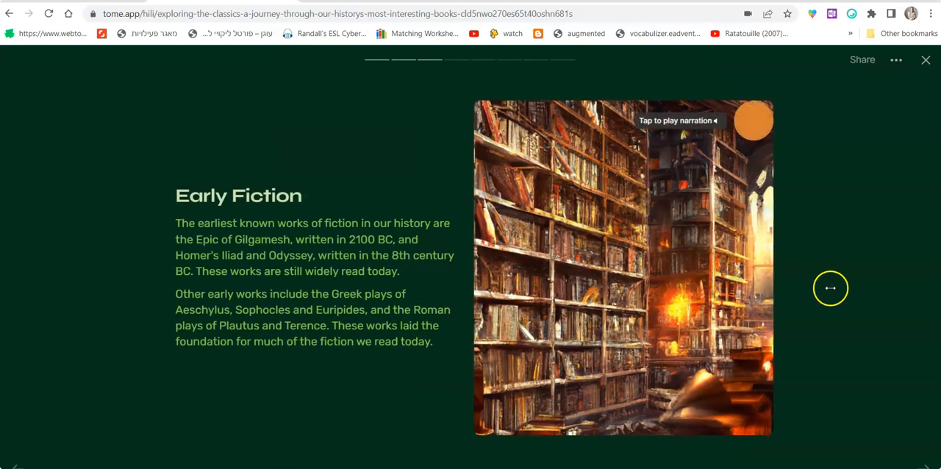
click(830, 289)
click(831, 288)
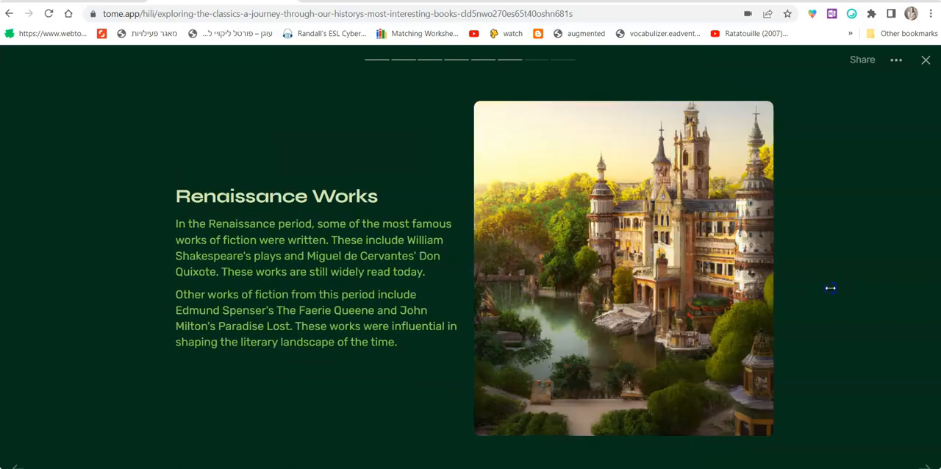
click(830, 288)
click(830, 290)
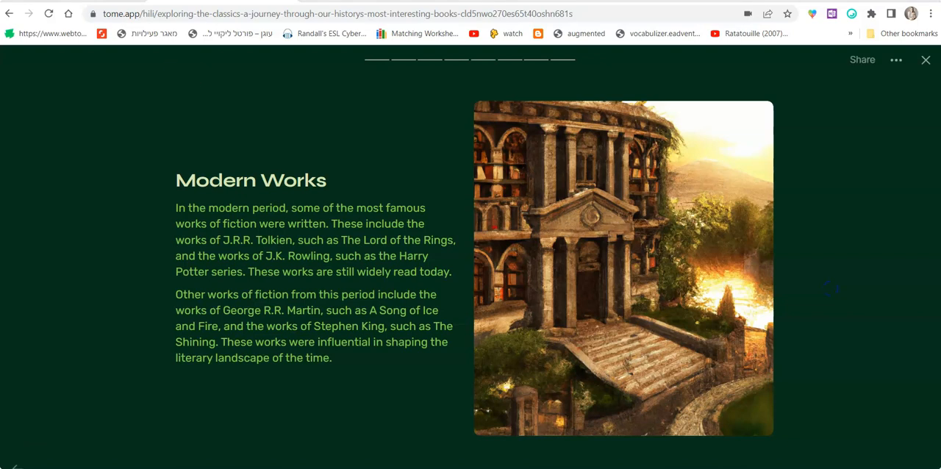
click(924, 62)
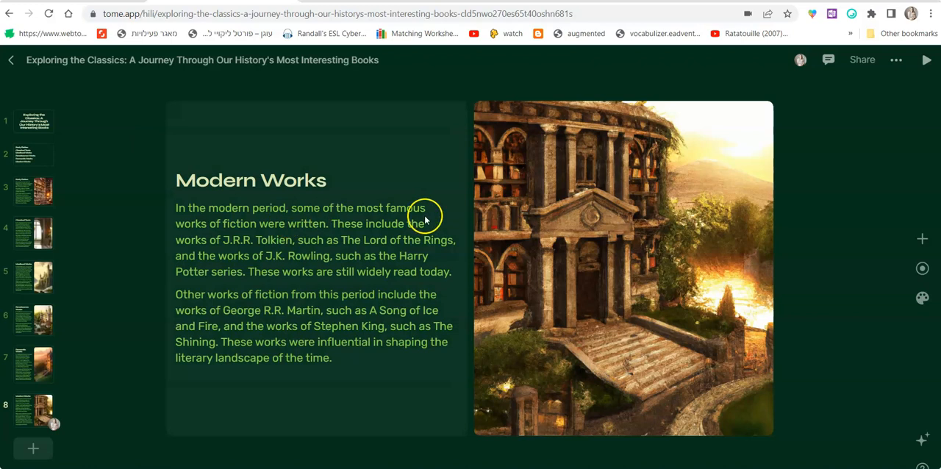
Copy the tome's share link with "Can play" access for anyone with the link.
click(862, 64)
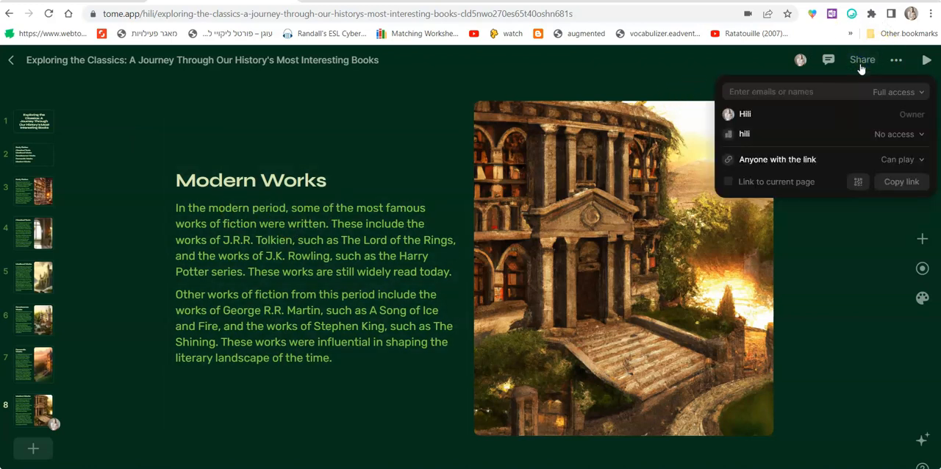
click(793, 164)
click(908, 161)
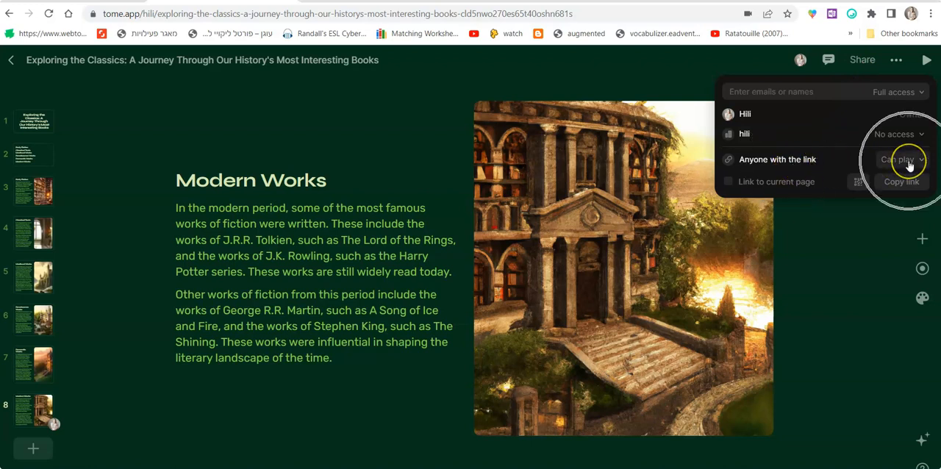
click(903, 182)
click(902, 181)
click(902, 183)
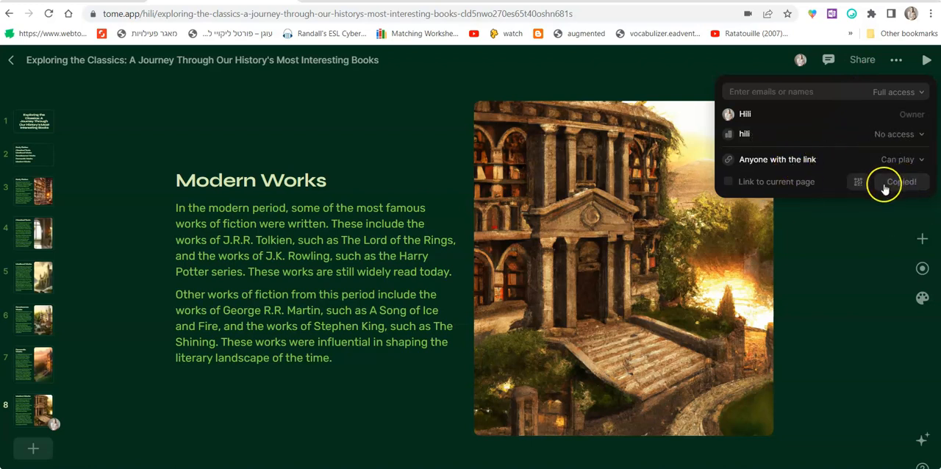
Open the copied share link in a new browser tab.
key(ctrl+t)
key(ctrl+v)
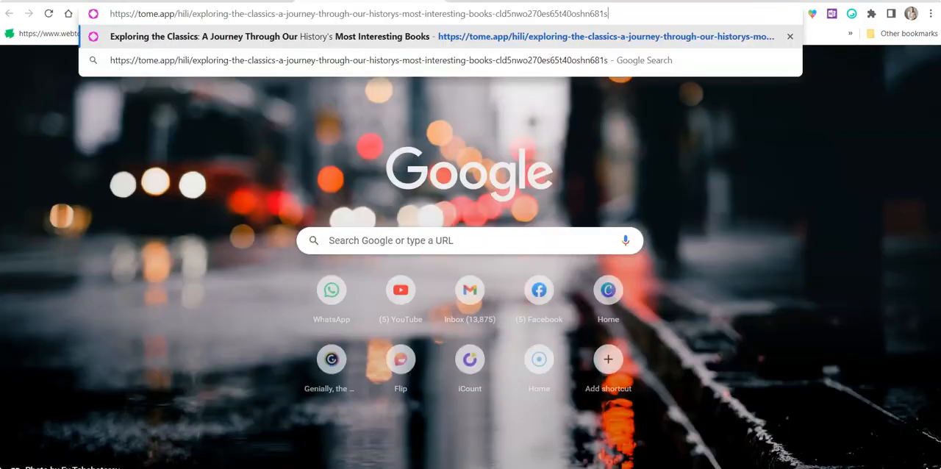
key(Return)
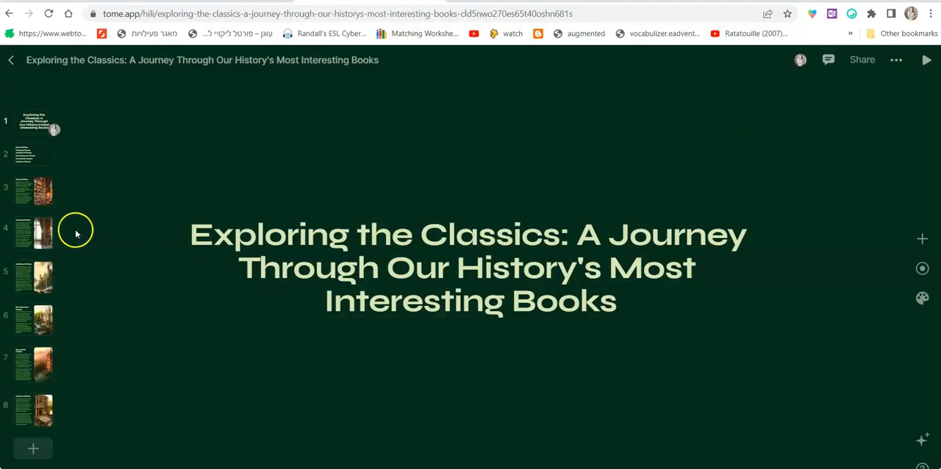
Look through the Early Fiction page, the Classical Texts page and the page after it in the book presentation.
click(33, 192)
click(32, 243)
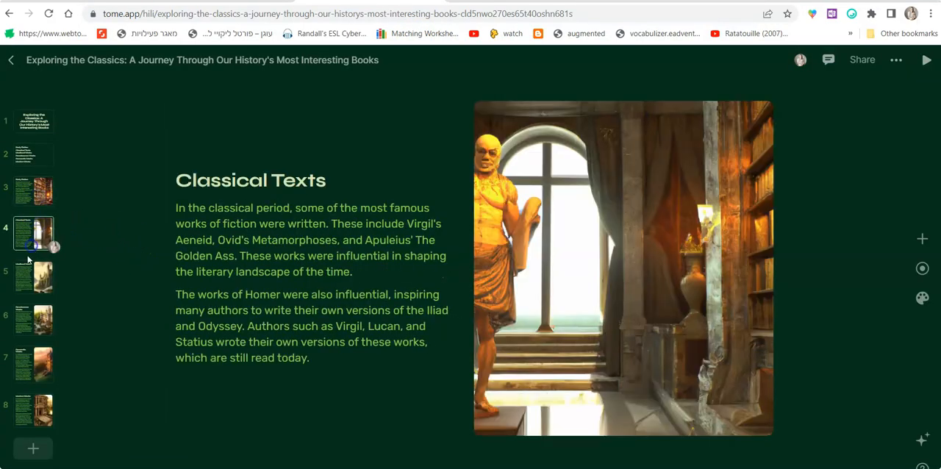
click(23, 285)
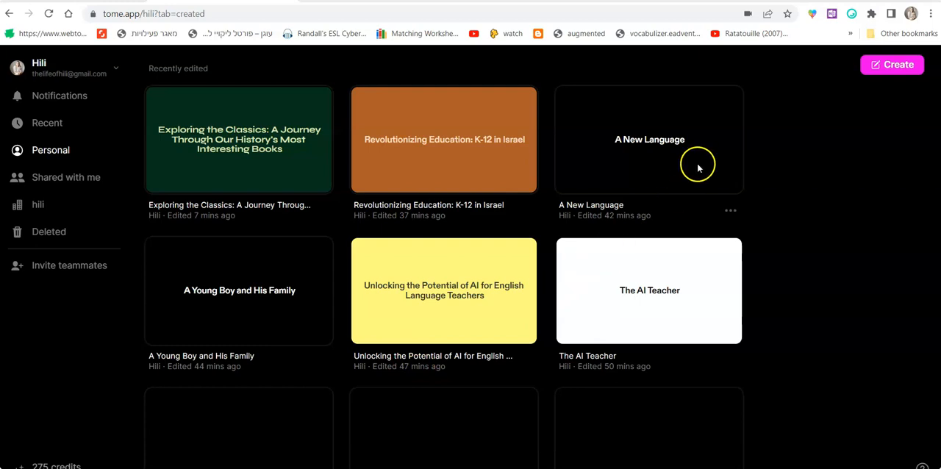
Create a new tome and set its AI prompt to generate a Story with the Fantasy art style.
click(890, 67)
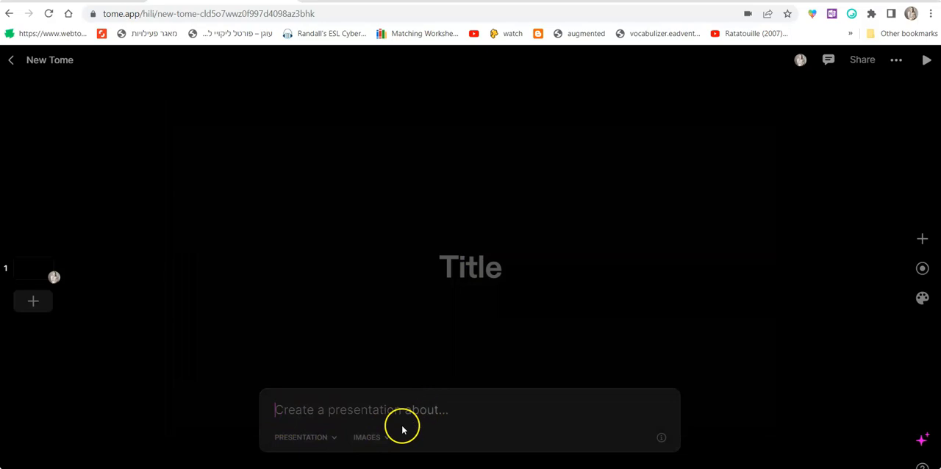
click(324, 439)
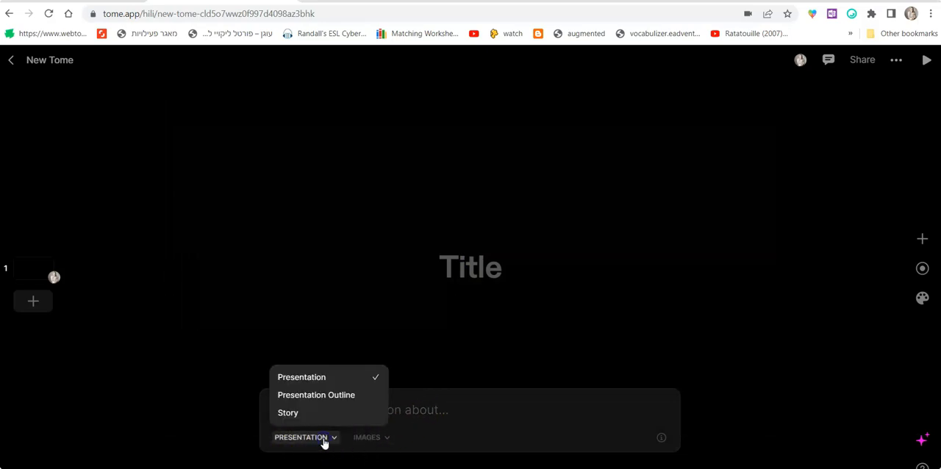
click(308, 415)
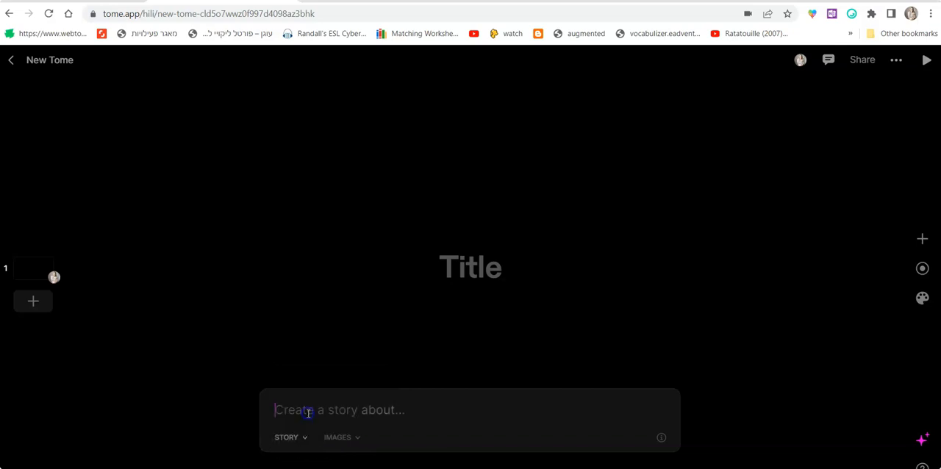
click(360, 437)
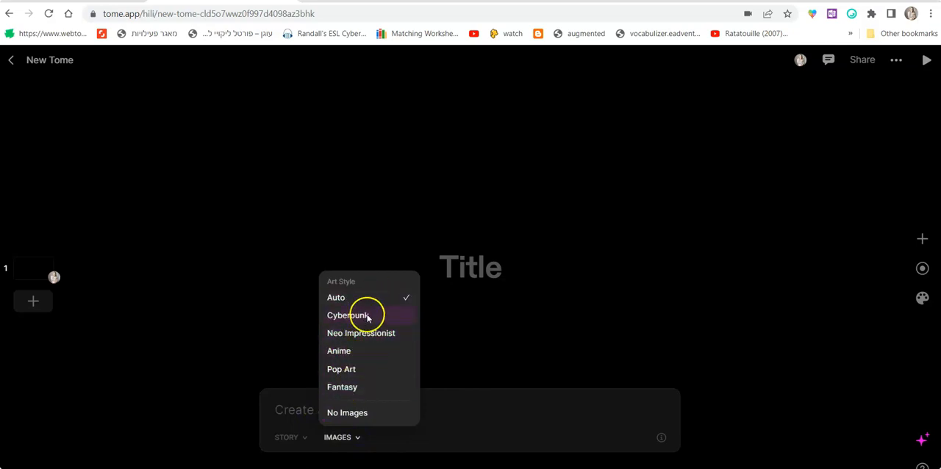
click(349, 390)
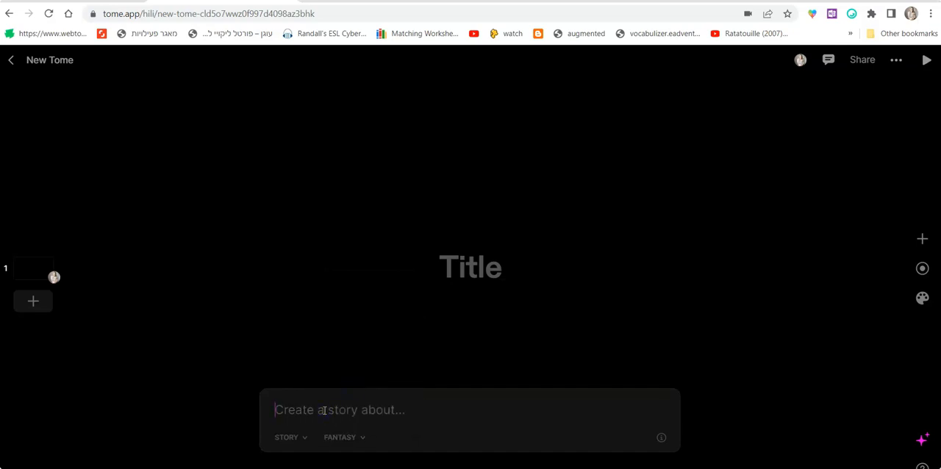
Generate the story from the prompt "a little boy who studied English and loved it and wanted to tell everyone about interesting words he had found".
text(a l)
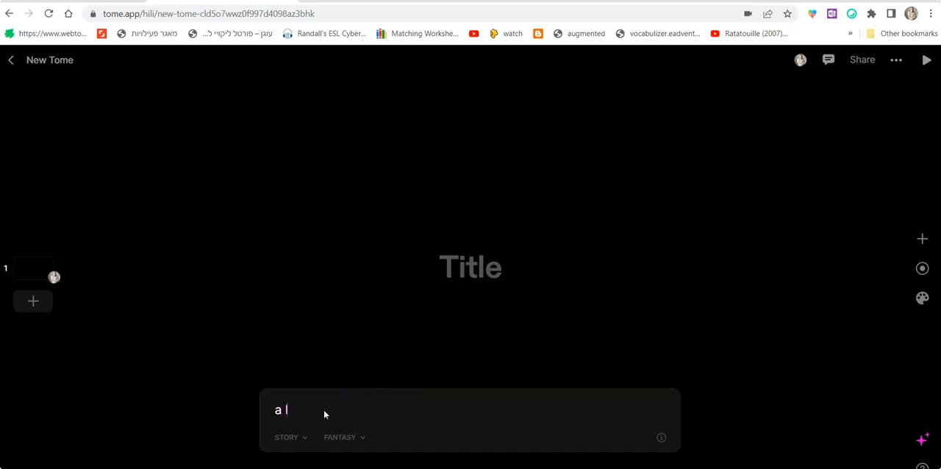
text(ittle boy who studied English and loved it)
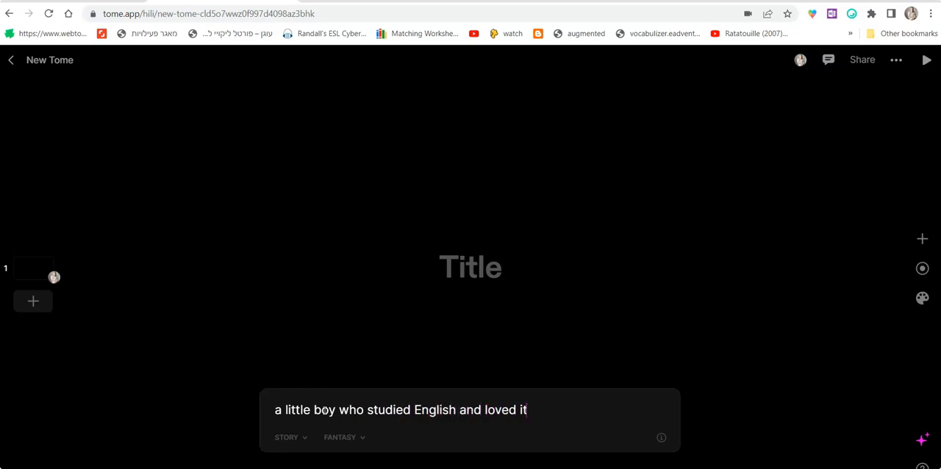
text(wanted)
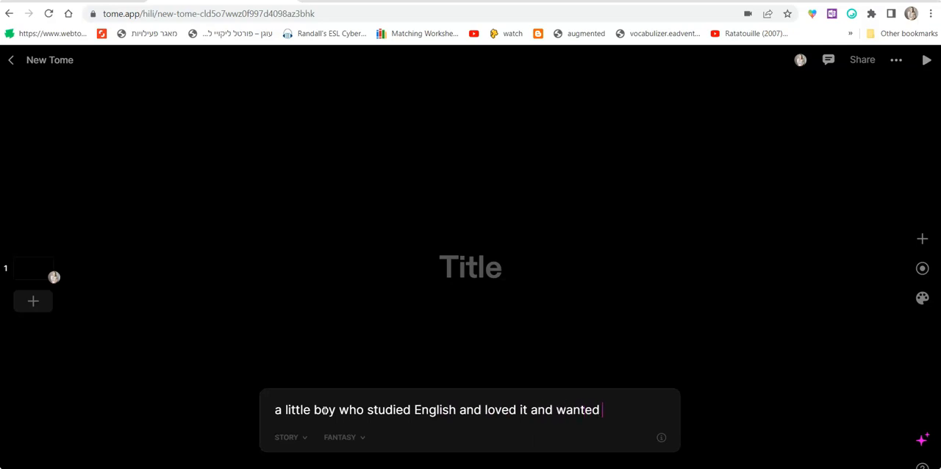
text( to tell everyone about interesting words he had found)
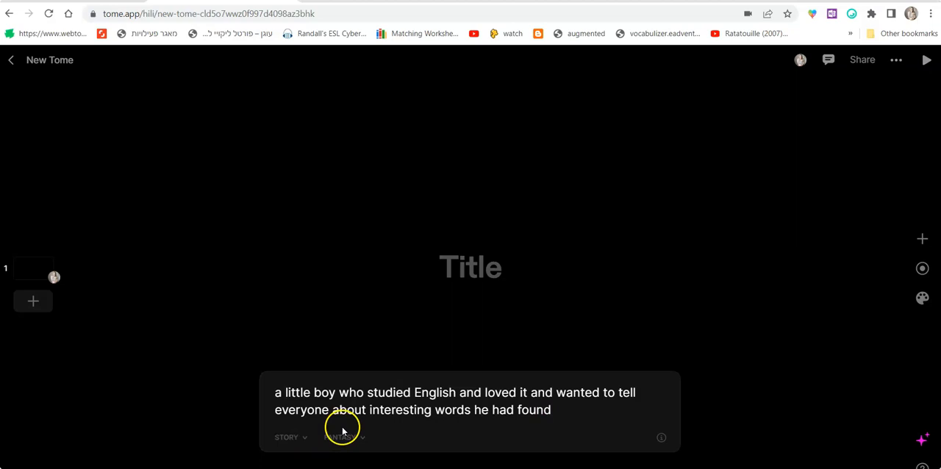
key(Return)
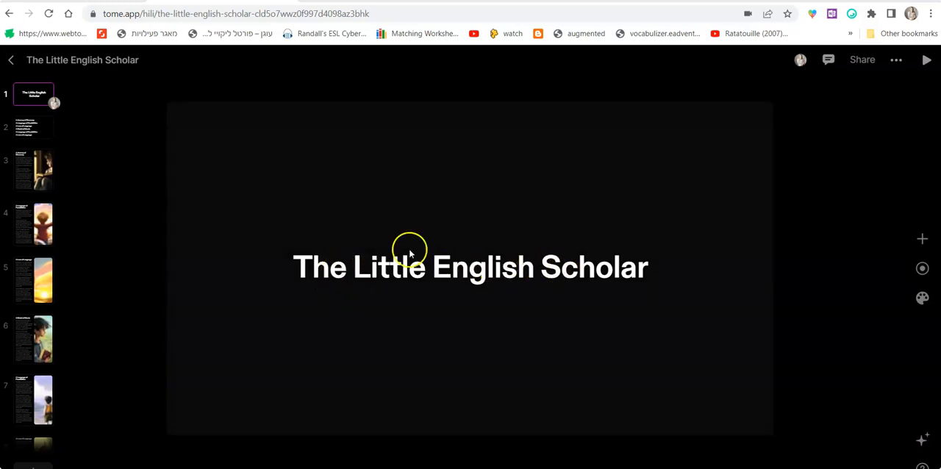
Read through the generated story's pages from the outline on page 2 to the last page.
click(29, 129)
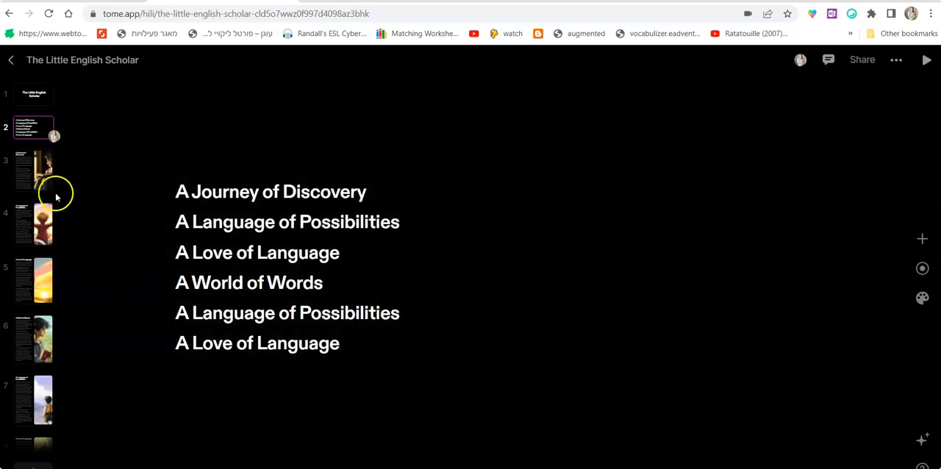
click(40, 177)
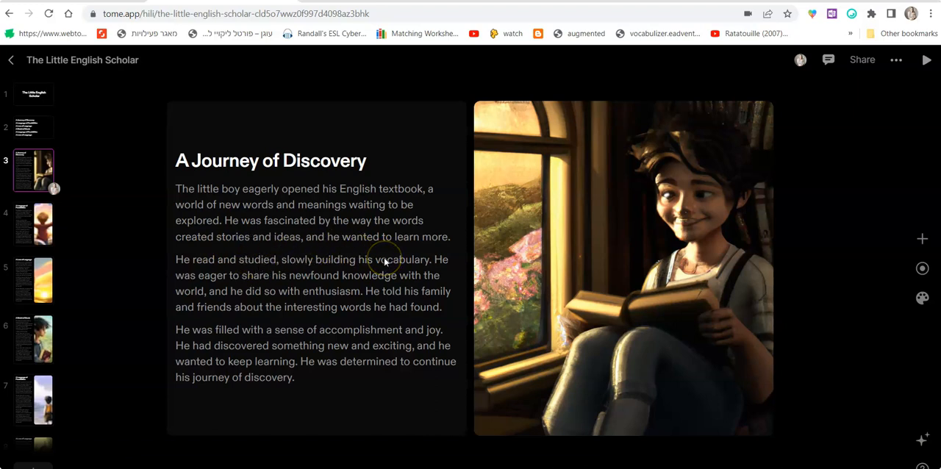
click(30, 222)
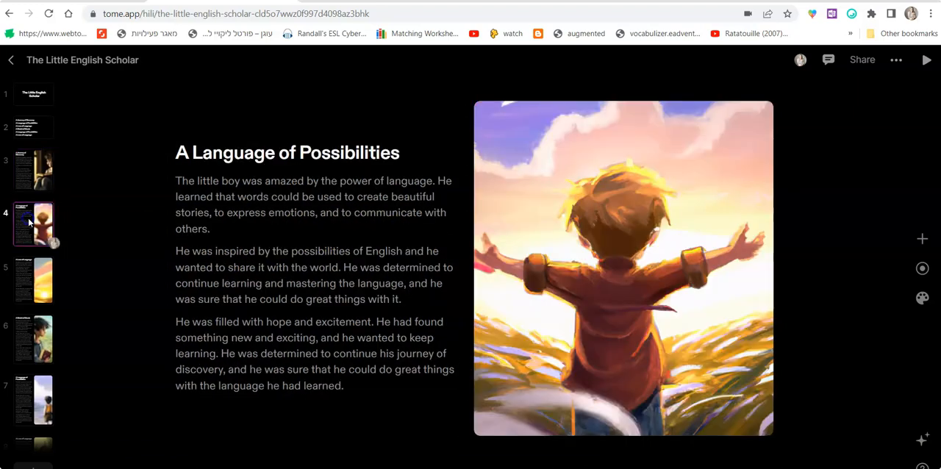
key(Down)
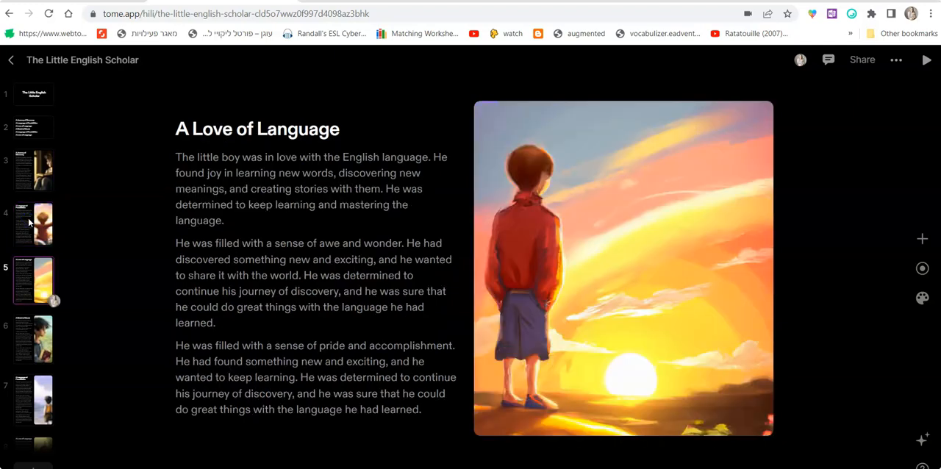
key(Down)
key(Down)
key(Down)
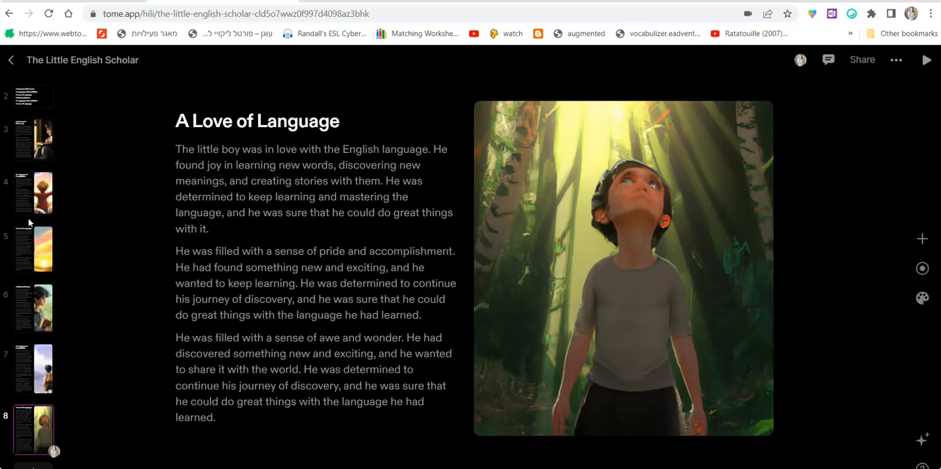
Review the story's text and illustrations again, moving back and forth between its pages and ending on the title page.
key(Up)
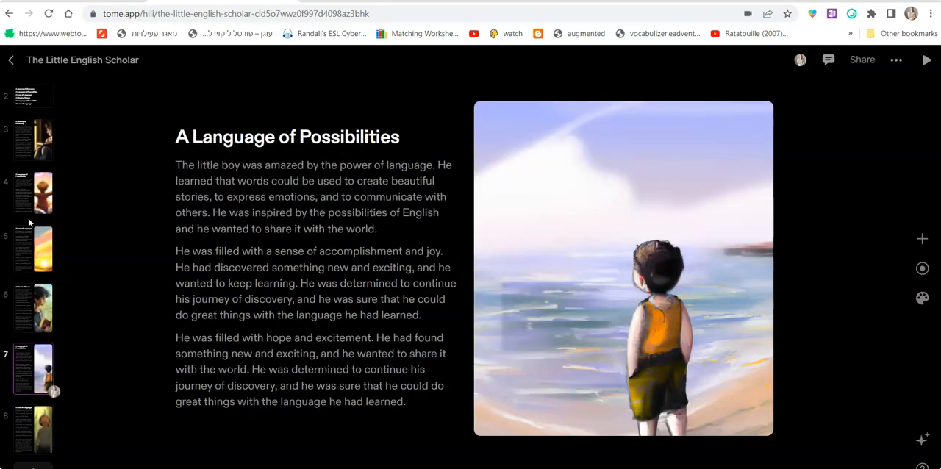
key(Up)
key(Up)
key(Up)
key(Up)
key(Up)
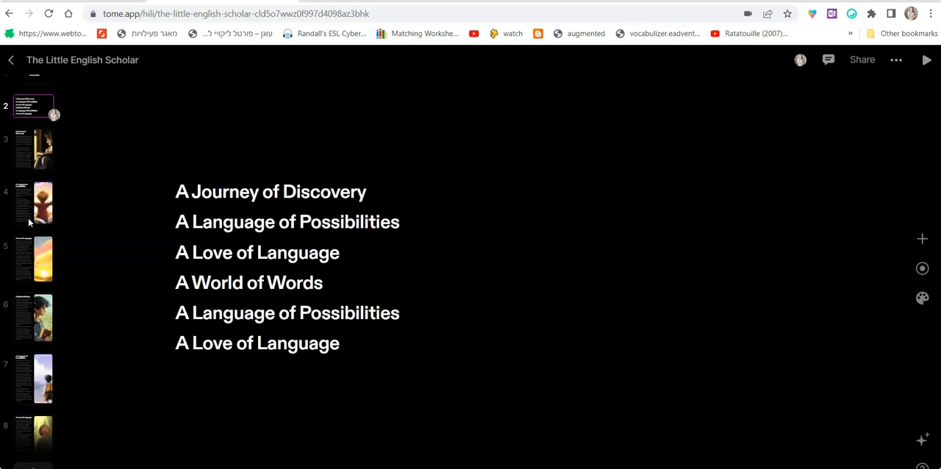
key(Down)
key(Down)
key(Down)
key(Down)
key(Down)
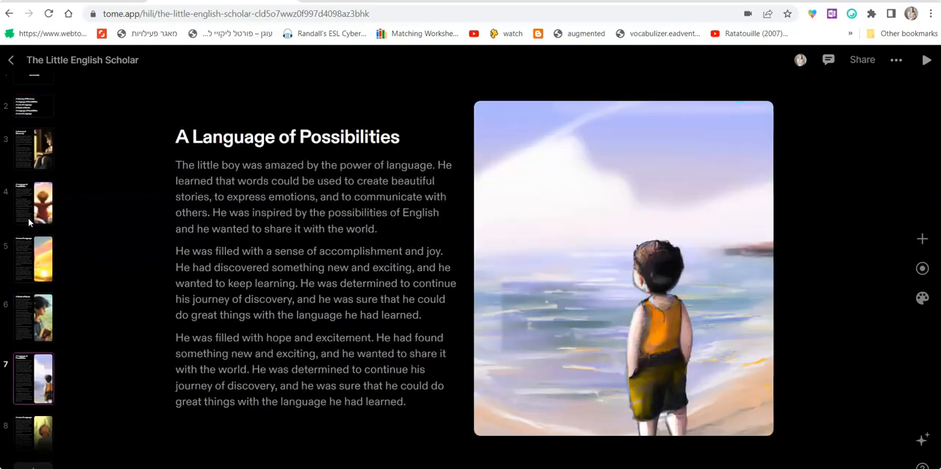
key(Down)
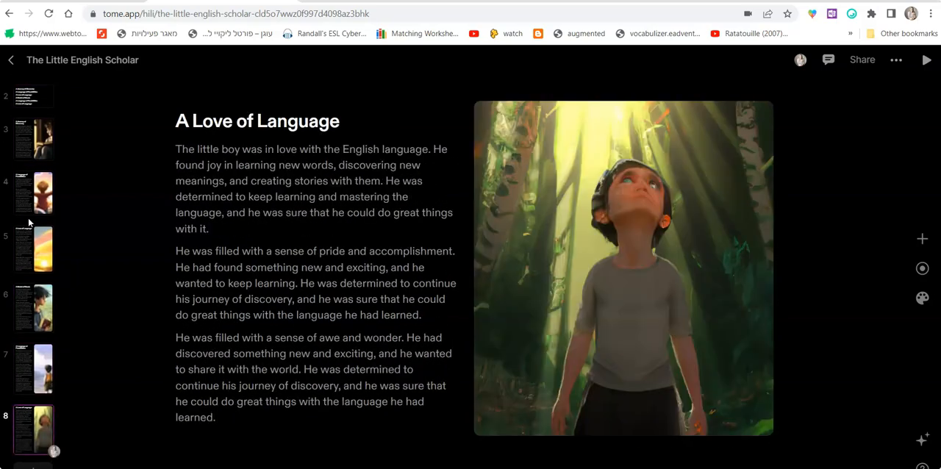
key(Up)
key(Up)
key(Up)
key(Up)
key(Up)
key(Up)
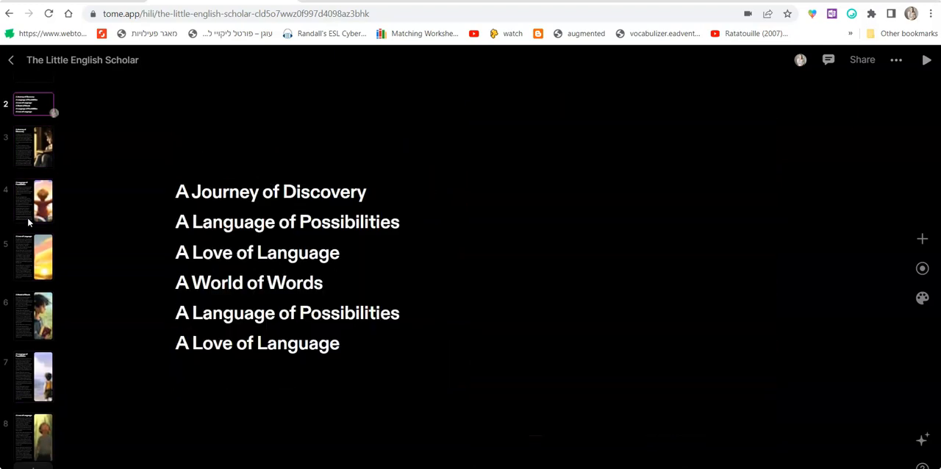
key(Down)
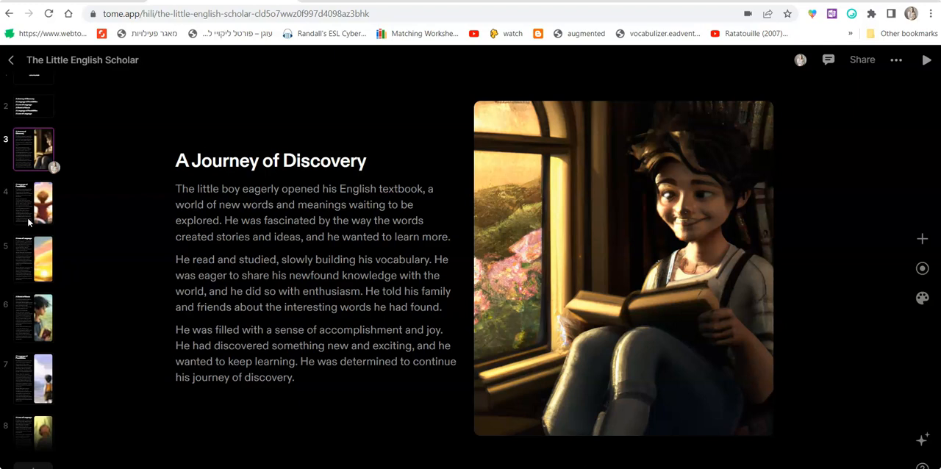
key(Up)
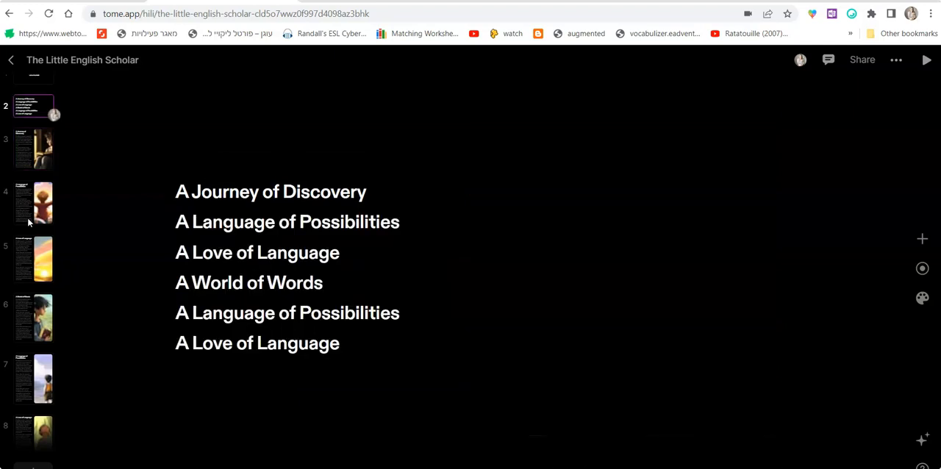
key(Up)
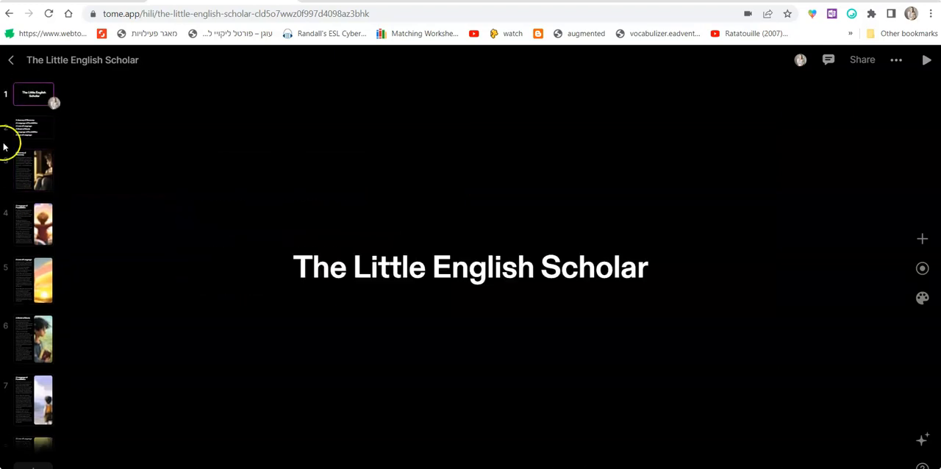
Return to the personal tomes overview and look over the recently edited tomes.
click(11, 60)
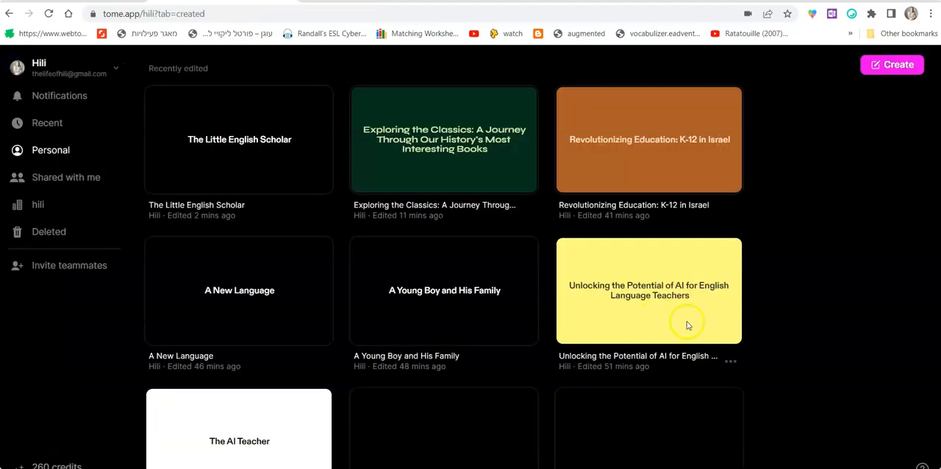
scroll(767, 351, down, 5)
scroll(766, 353, up, 5)
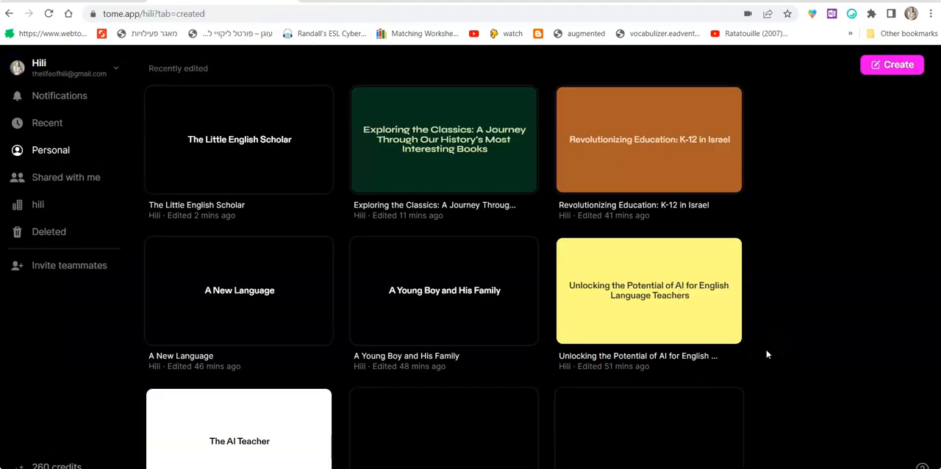